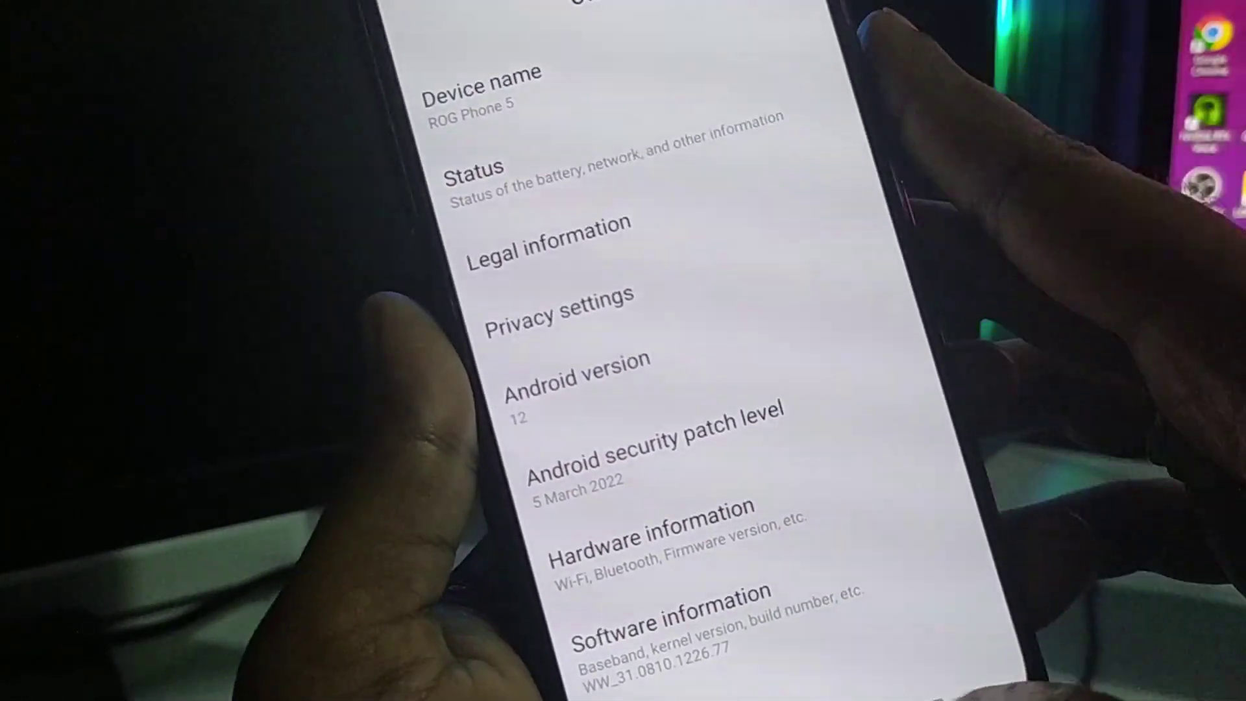
{"action": "key", "text": "Escape"}
{"action": "left_click", "coordinate": [672, 652]}
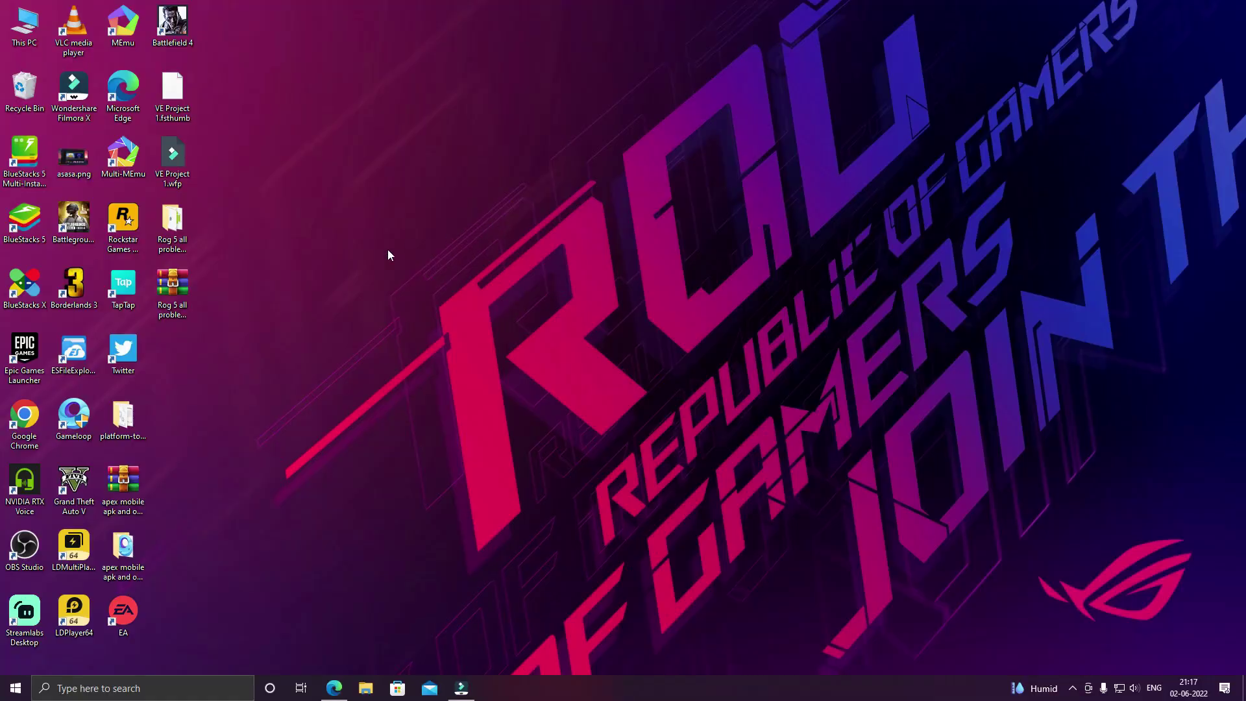
Step: Check the file properties of the Rog 5 all problem fixed.rar archive on the desktop, including its size
{"action": "left_click_drag", "start_coordinate": [174, 304], "coordinate": [283, 289]}
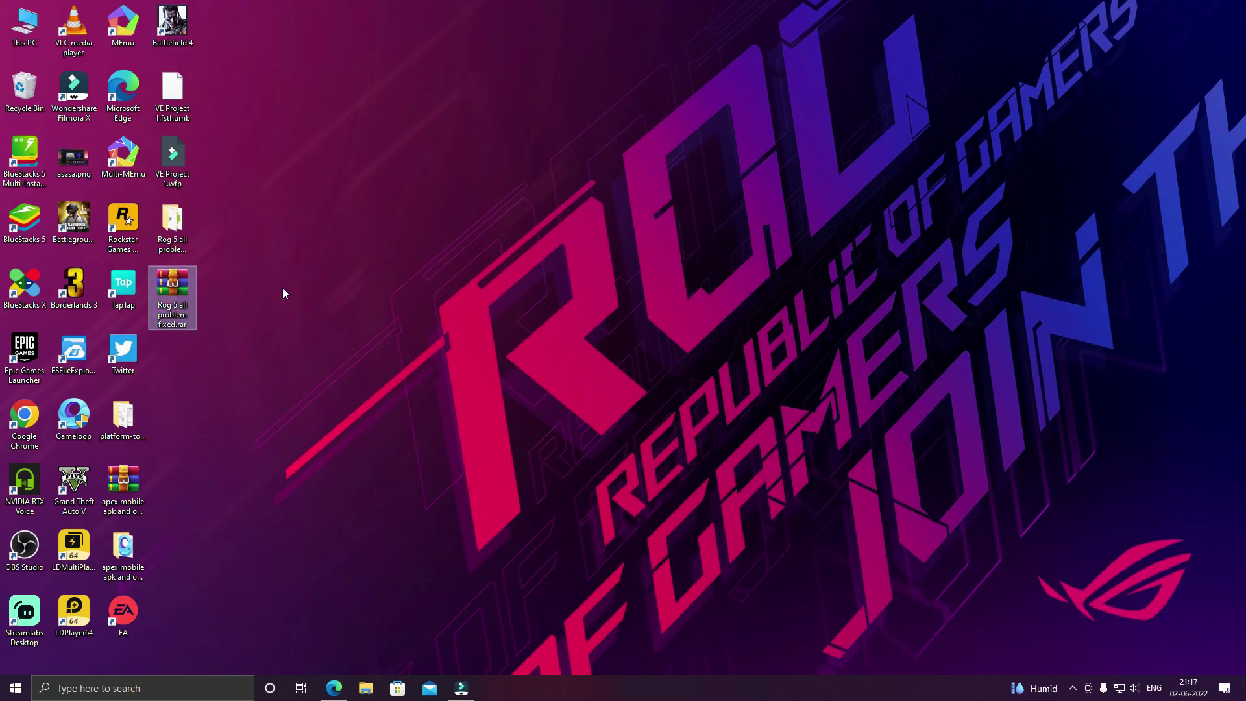
{"action": "right_click", "coordinate": [185, 306]}
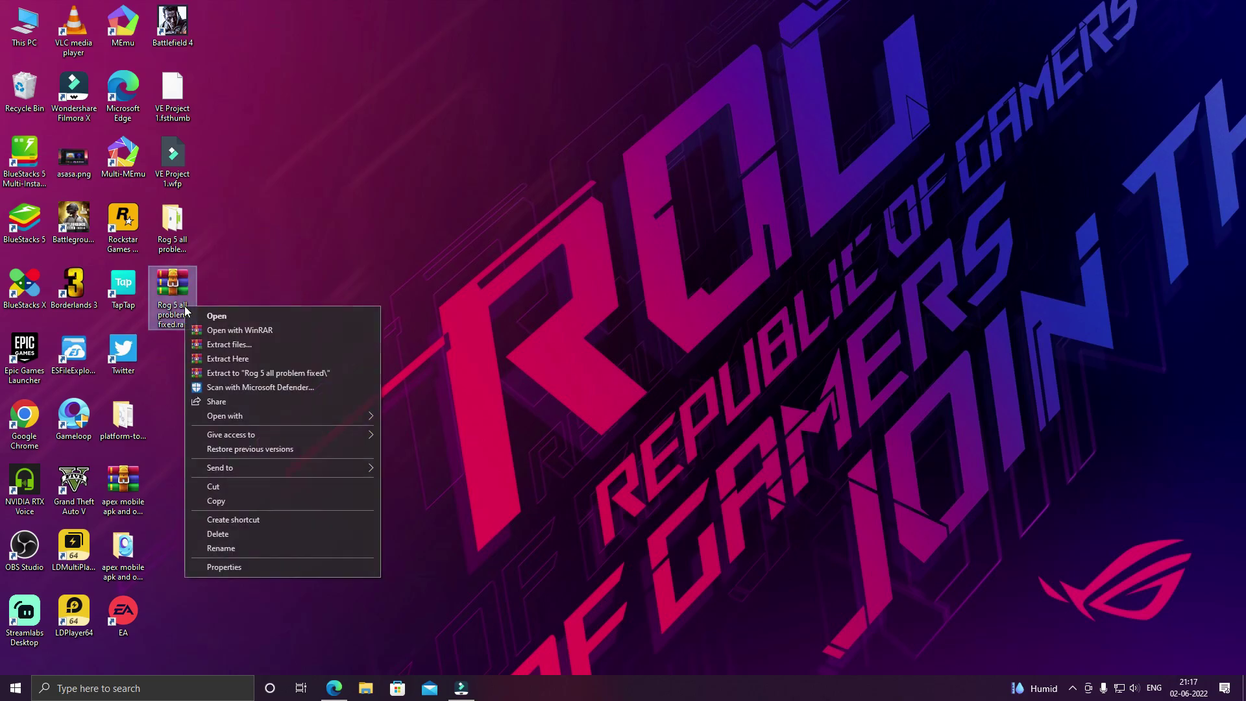
{"action": "left_click", "coordinate": [236, 567]}
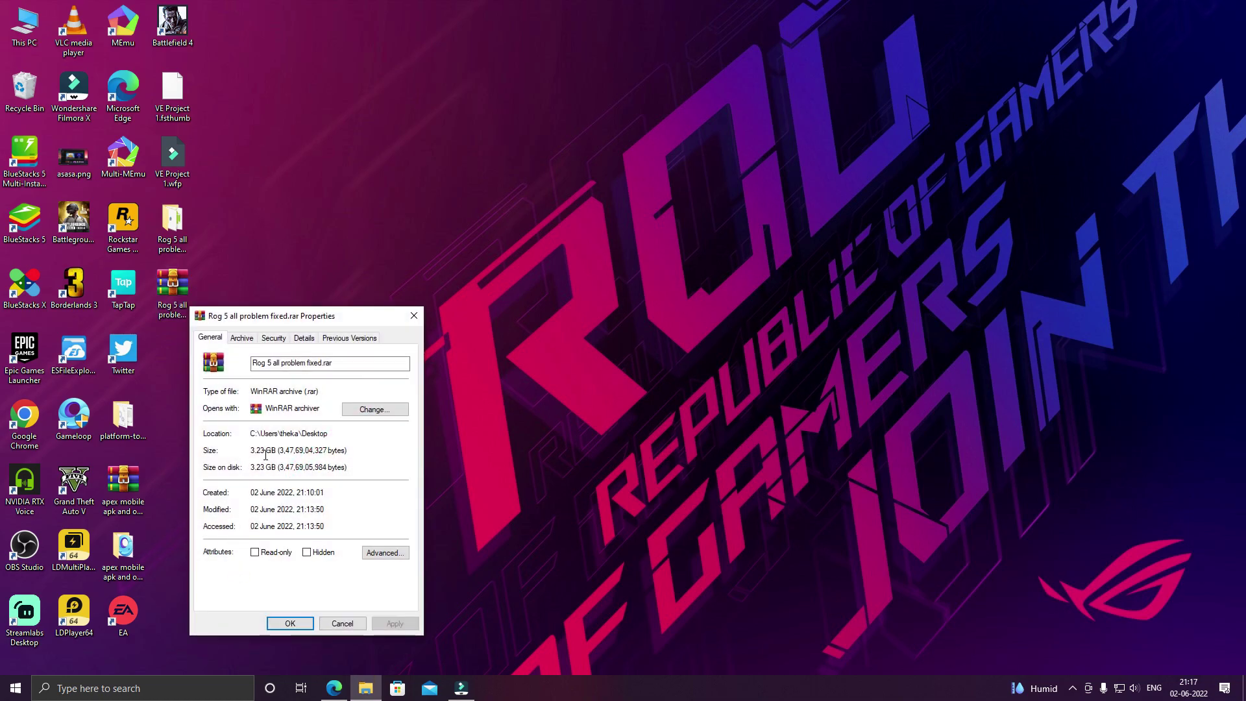
{"action": "left_click", "coordinate": [413, 316]}
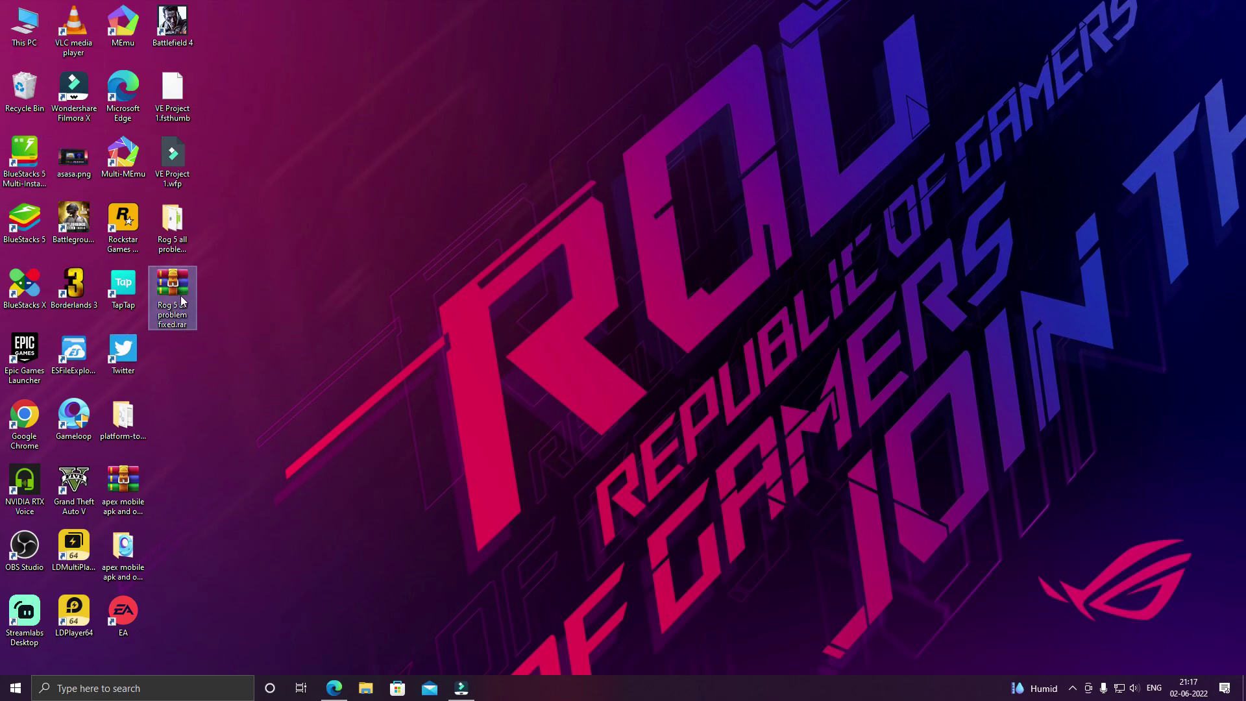
{"action": "mouse_move", "coordinate": [179, 289]}
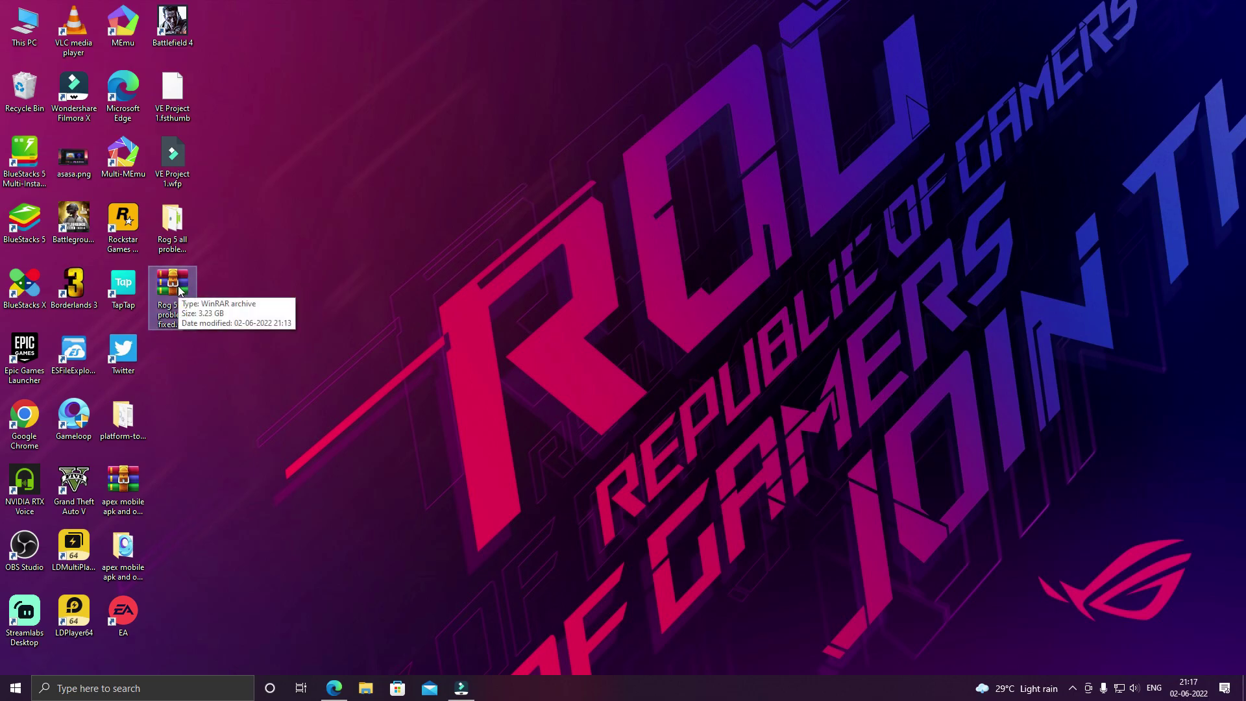
Step: Open the extracted "Rog 5 all problem fixed" folder from the desktop and display its contents as large icons
{"action": "double_click", "coordinate": [173, 224]}
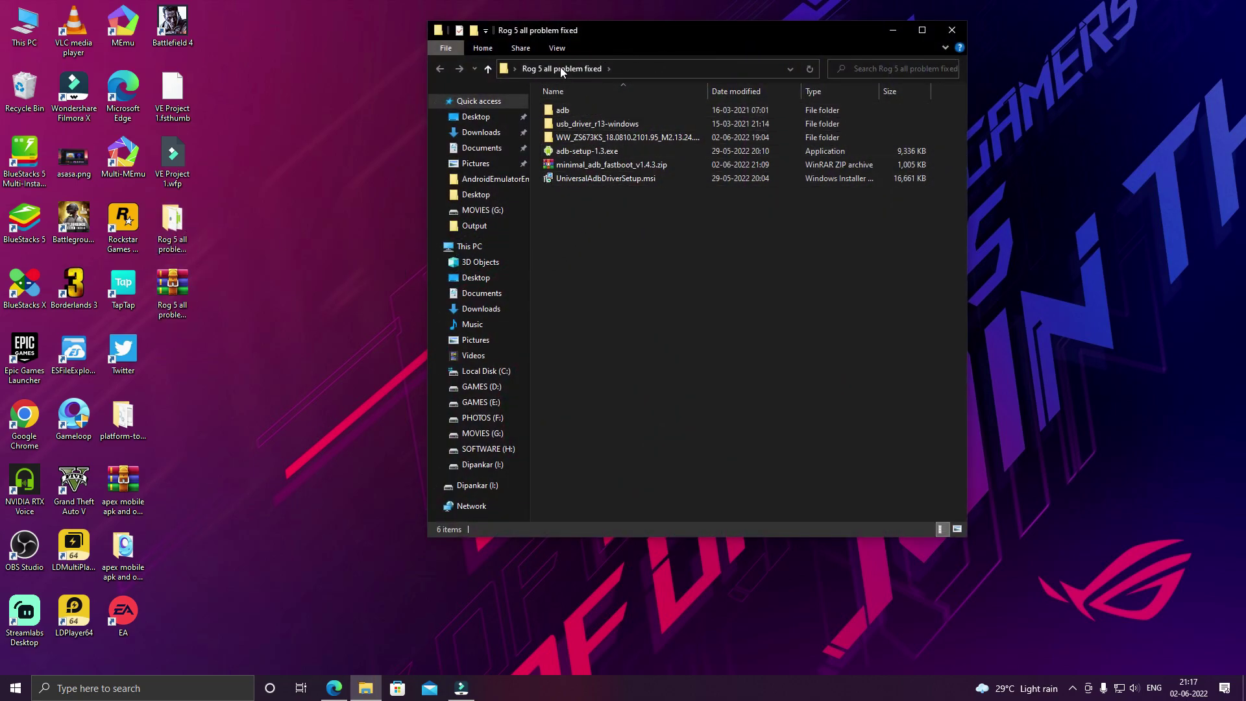
{"action": "left_click", "coordinate": [556, 48]}
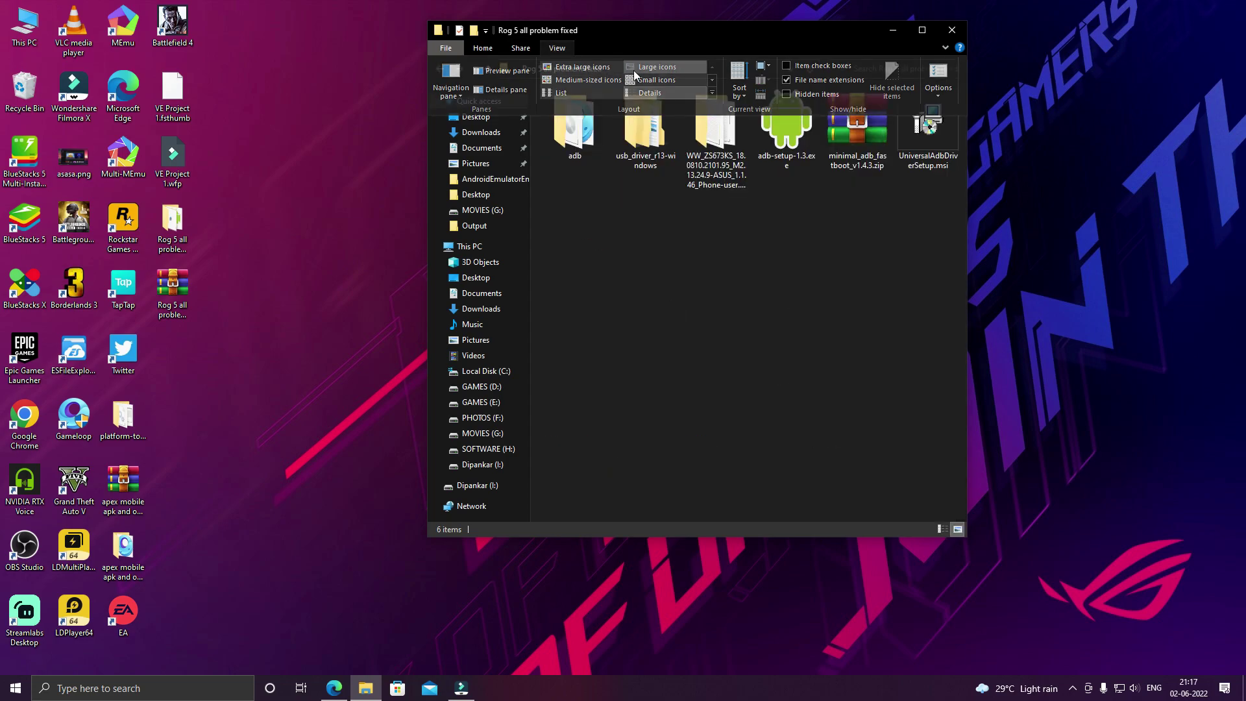
{"action": "left_click", "coordinate": [656, 67]}
{"action": "left_click_drag", "start_coordinate": [703, 31], "coordinate": [649, 32]}
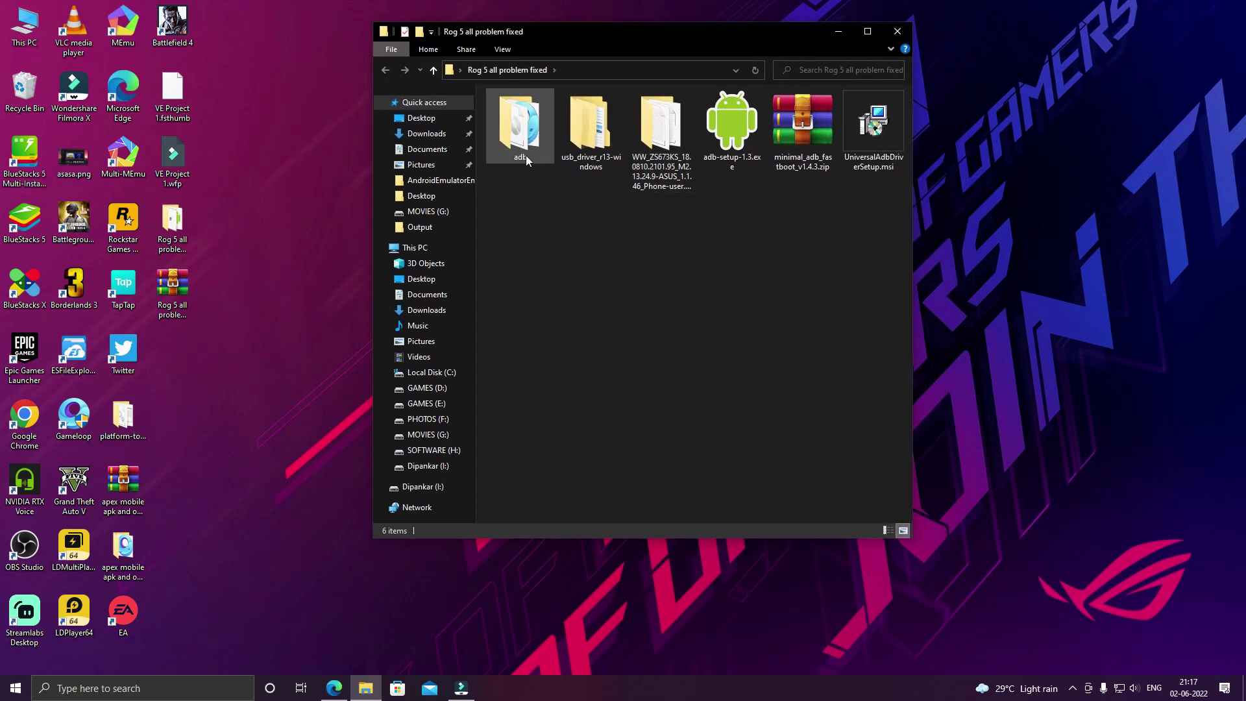
Step: Look over the adb and usb_driver_r13-windows folders, adb-setup-1.3.exe, minimal_adb_fastboot_v1.4.3.zip and UniversalAdbDriverSetup.msi in the extracted folder
{"action": "left_click", "coordinate": [526, 124]}
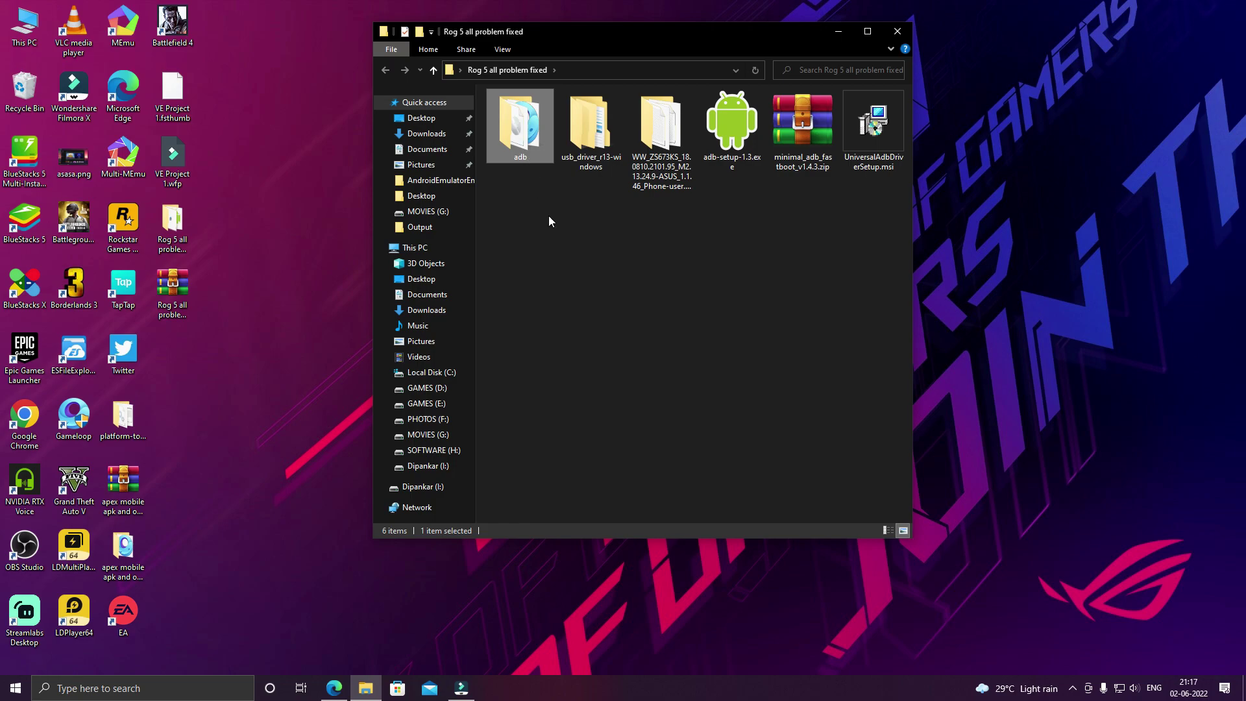
{"action": "left_click", "coordinate": [592, 151]}
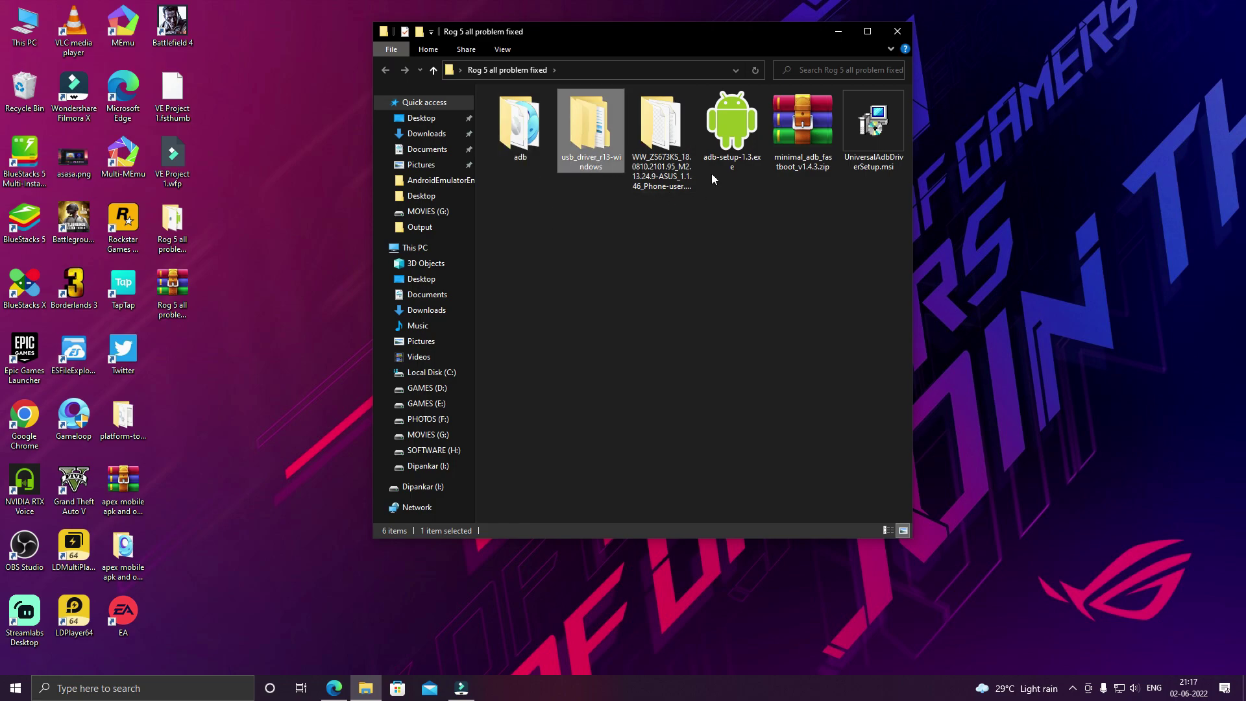
{"action": "left_click", "coordinate": [730, 149]}
{"action": "left_click", "coordinate": [804, 162]}
{"action": "left_click", "coordinate": [872, 174]}
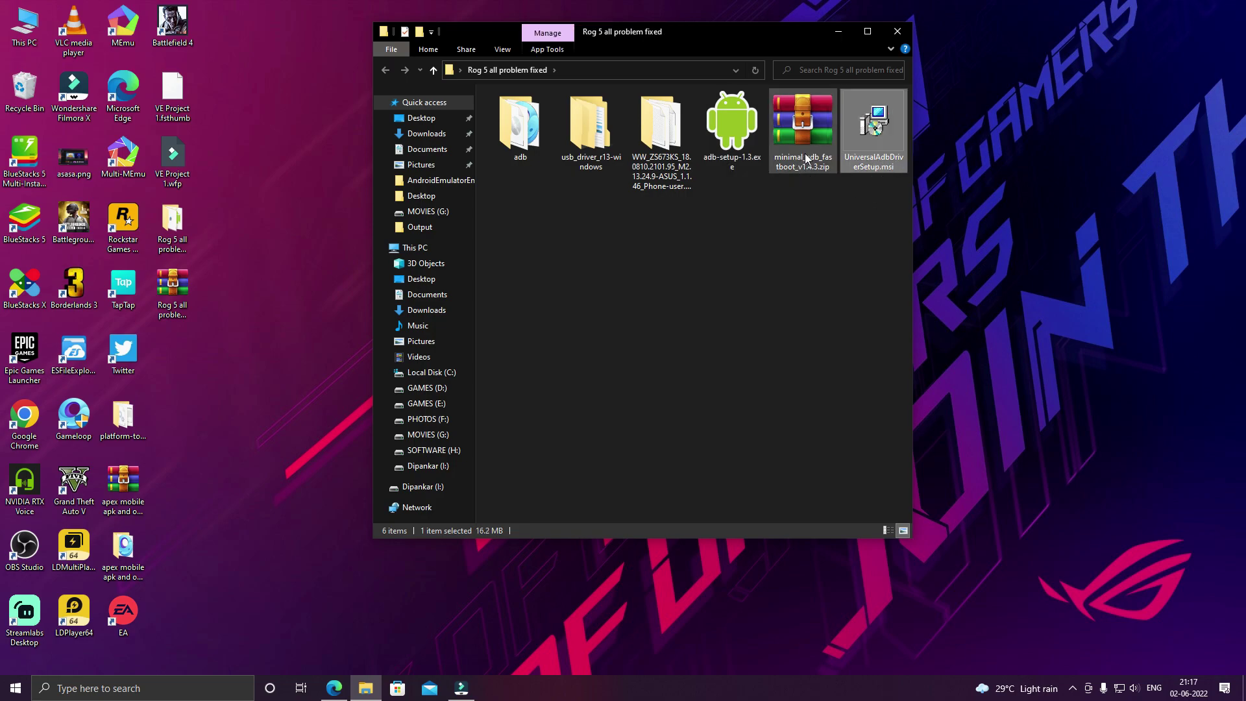
{"action": "left_click", "coordinate": [822, 162]}
{"action": "left_click", "coordinate": [725, 168]}
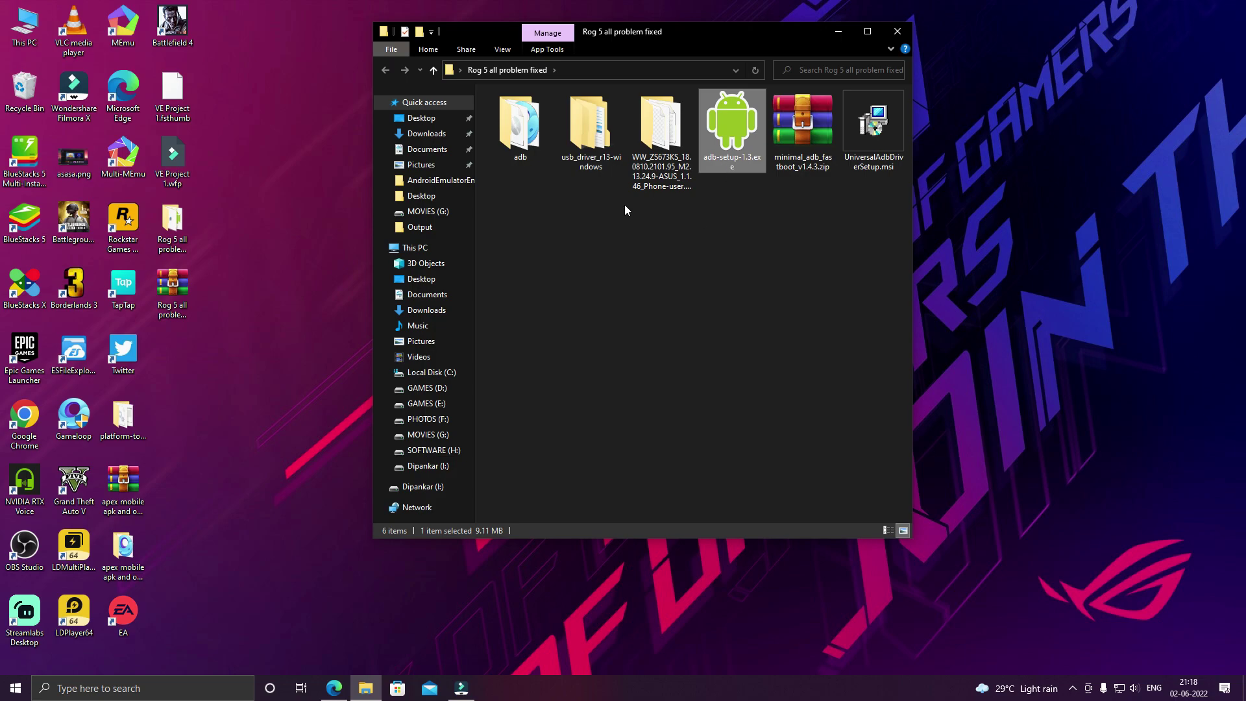
Step: Install the android_winusb.inf driver from the usb_driver folder inside usb_driver_r13-windows, allowing it to make changes
{"action": "double_click", "coordinate": [597, 145]}
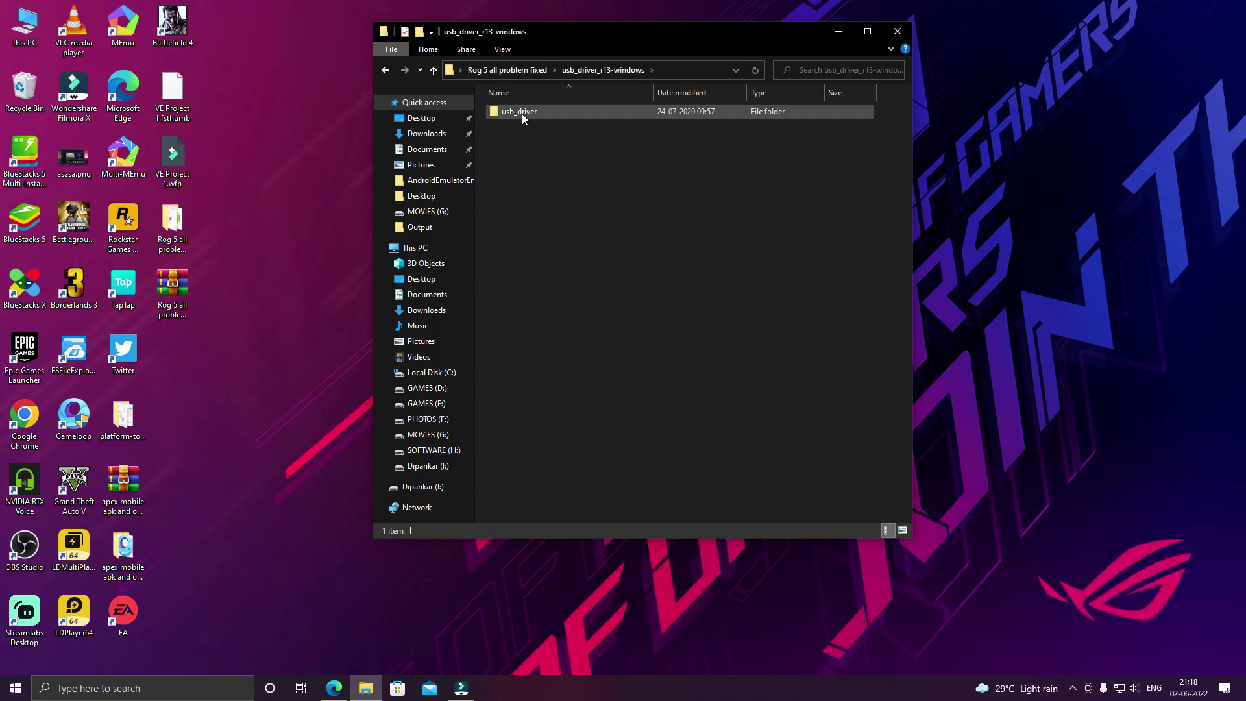
{"action": "double_click", "coordinate": [520, 113]}
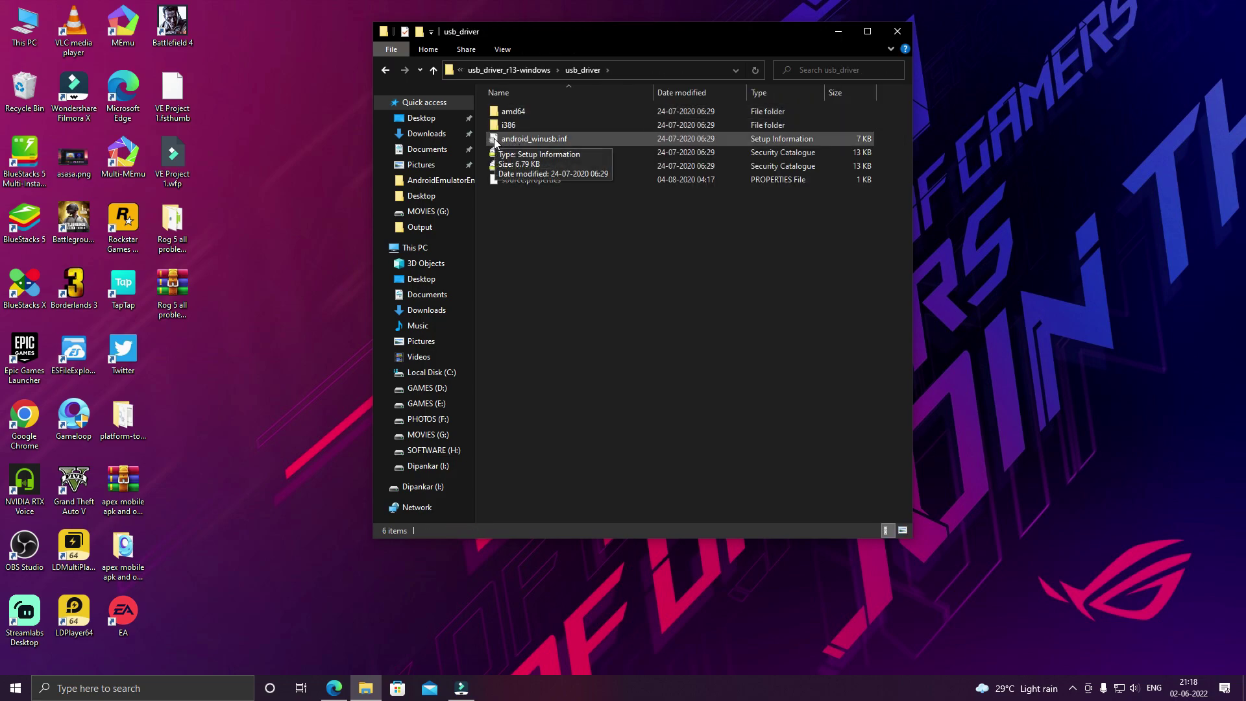
{"action": "right_click", "coordinate": [498, 139]}
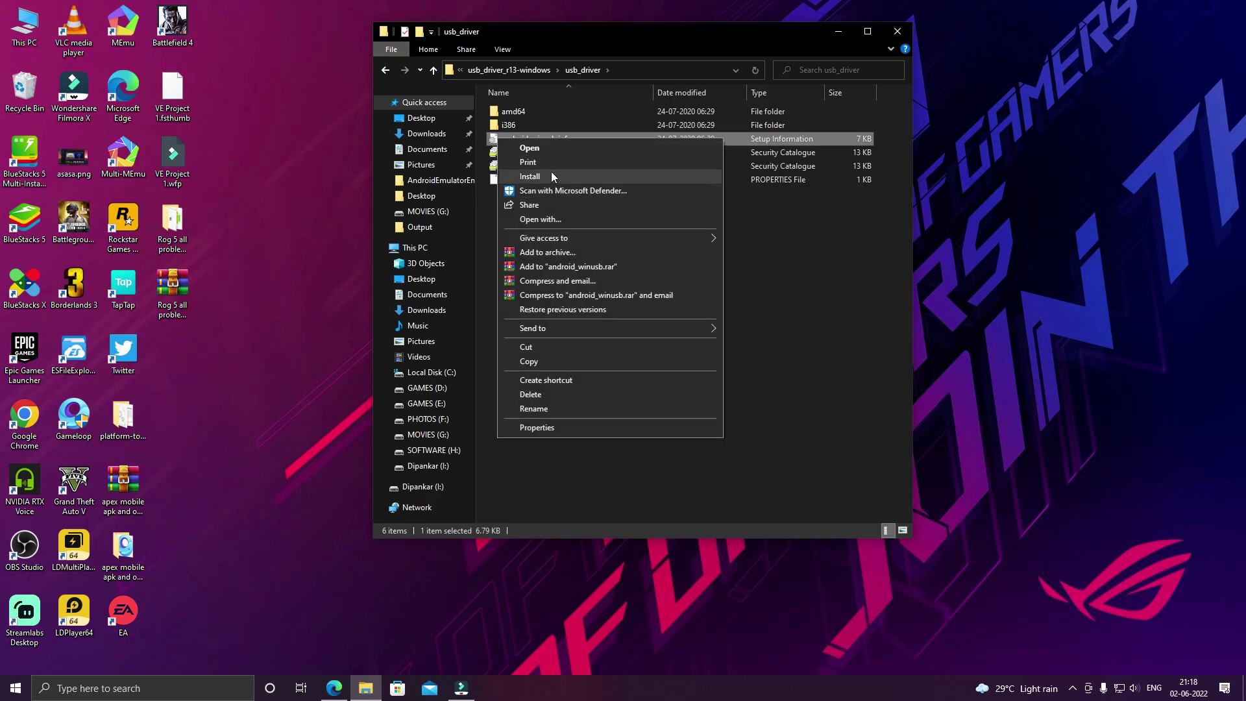
{"action": "left_click", "coordinate": [550, 176]}
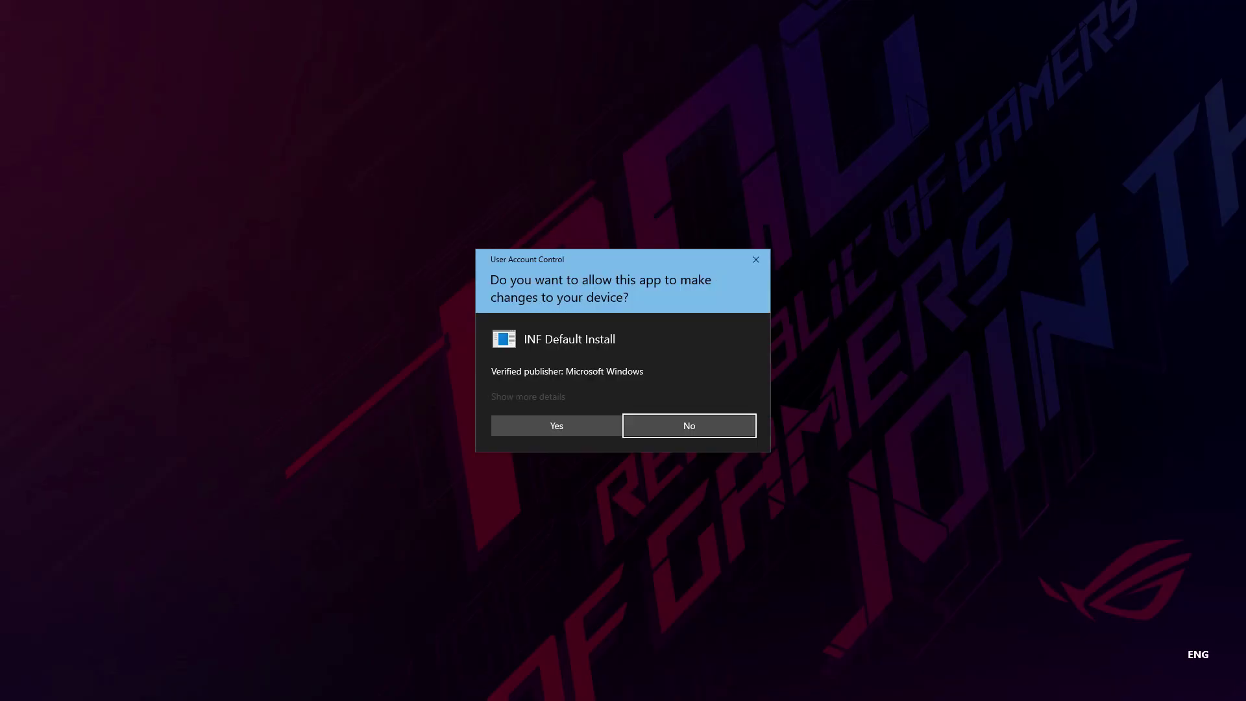
{"action": "left_click", "coordinate": [584, 426]}
{"action": "left_click", "coordinate": [702, 355]}
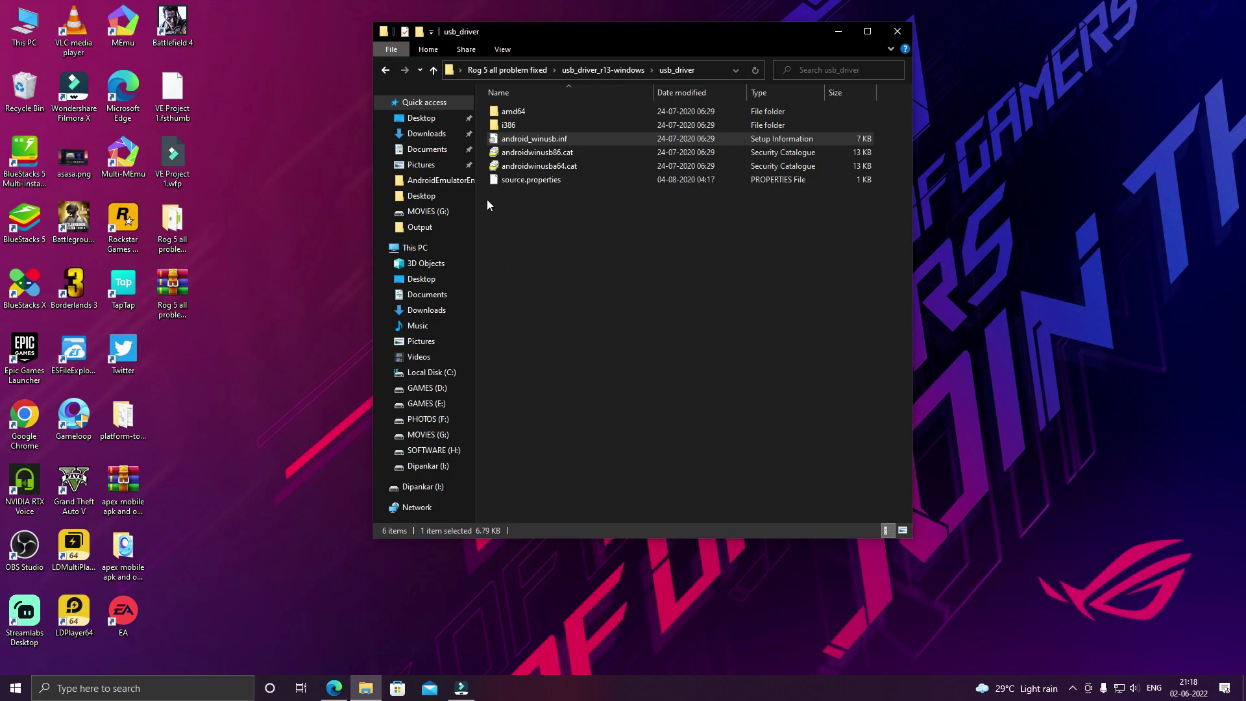
Step: Return to the "Rog 5 all problem fixed" folder and run adb-setup-1.3.exe, allowing it to make changes to the device
{"action": "left_click", "coordinate": [385, 70]}
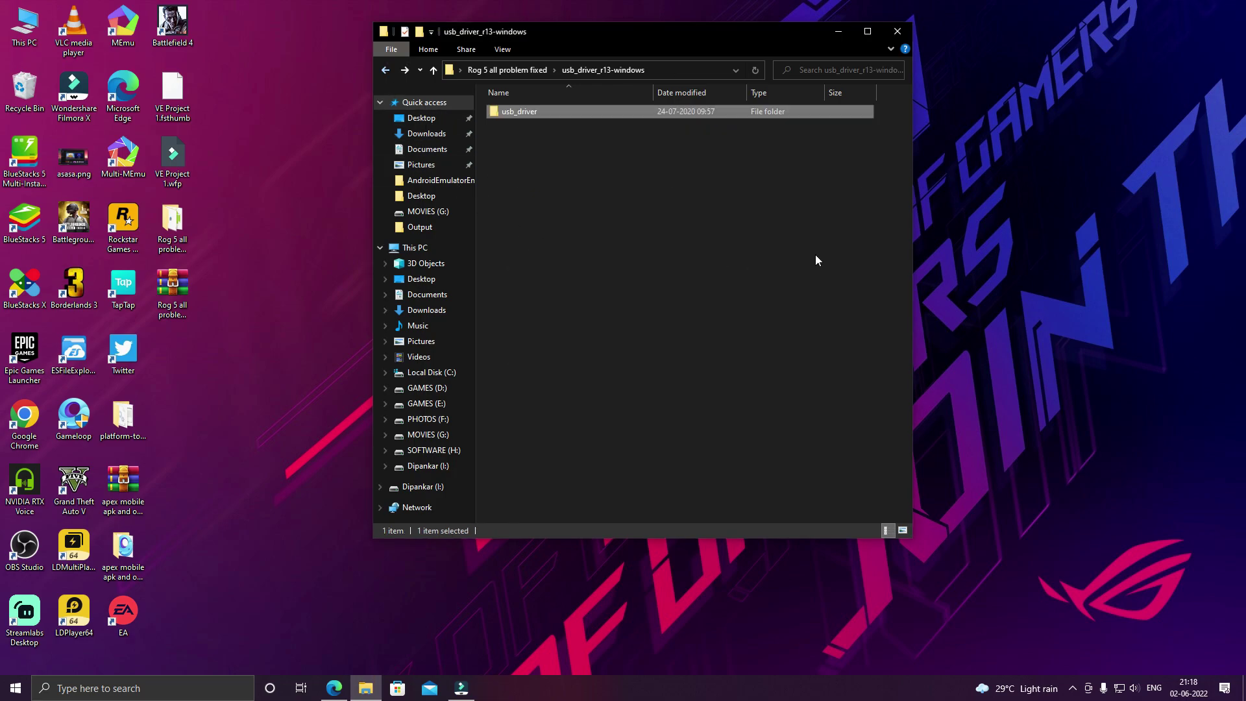
{"action": "left_click", "coordinate": [386, 70]}
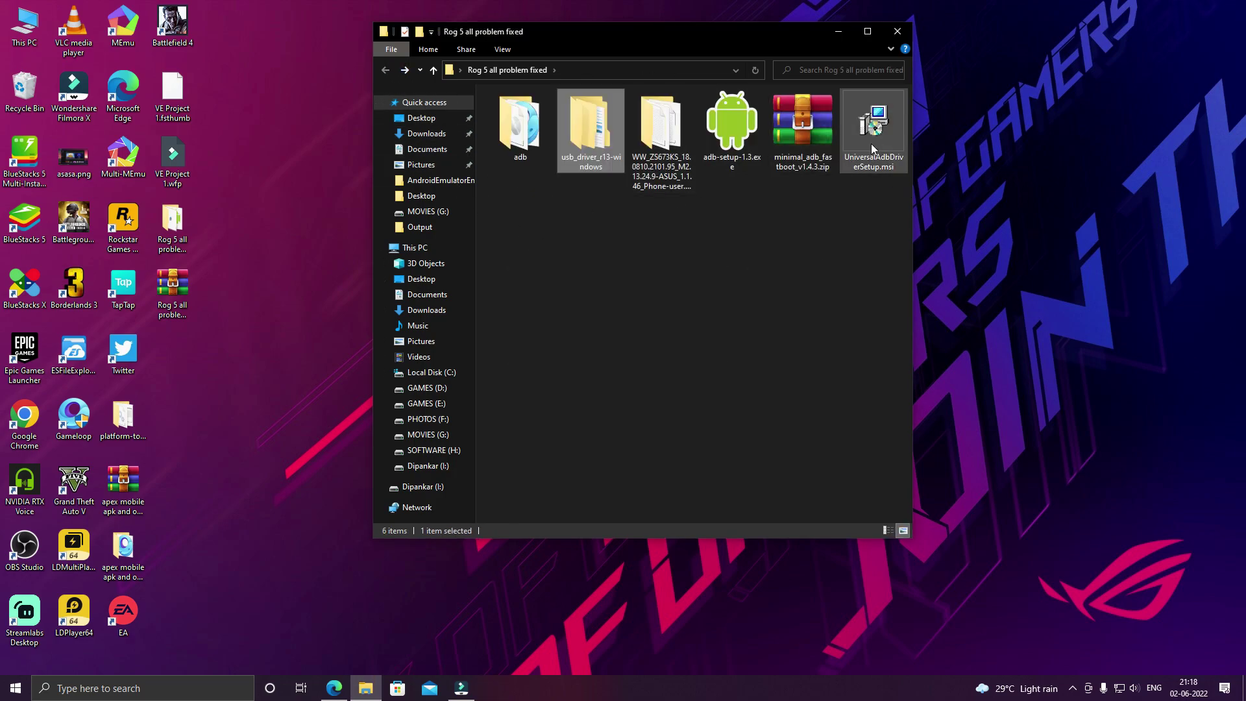
{"action": "left_click", "coordinate": [728, 136]}
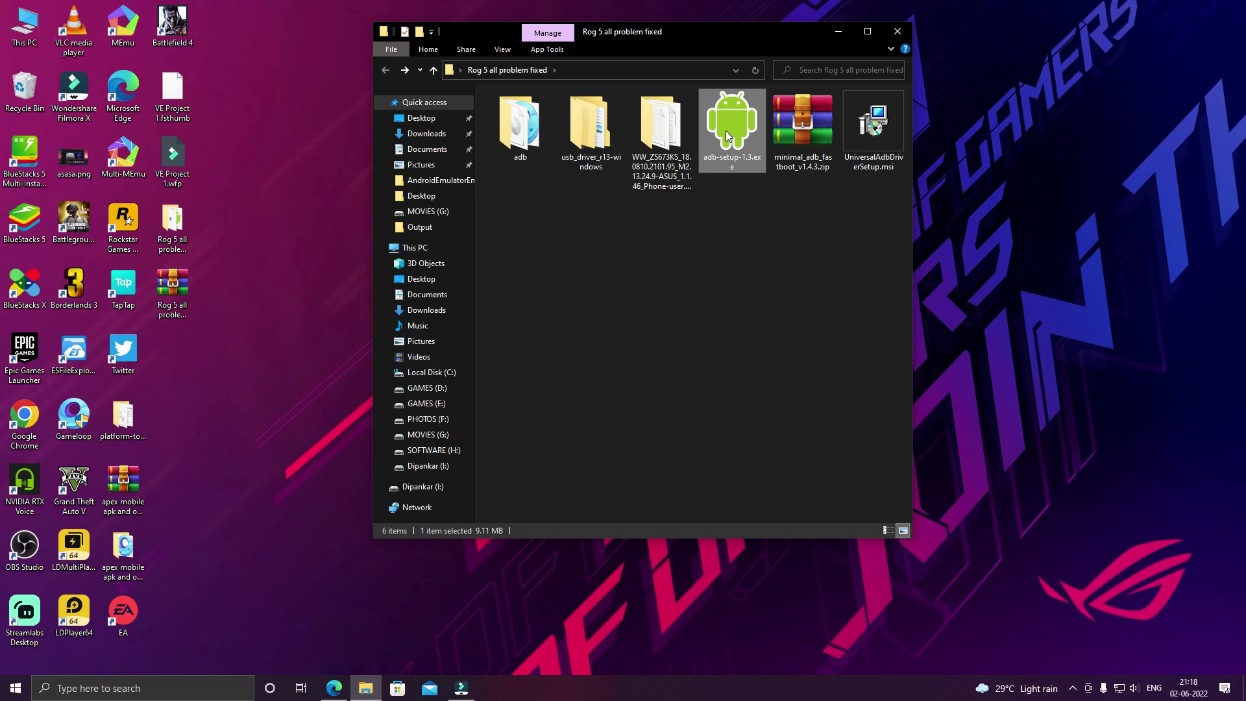
{"action": "double_click", "coordinate": [728, 136]}
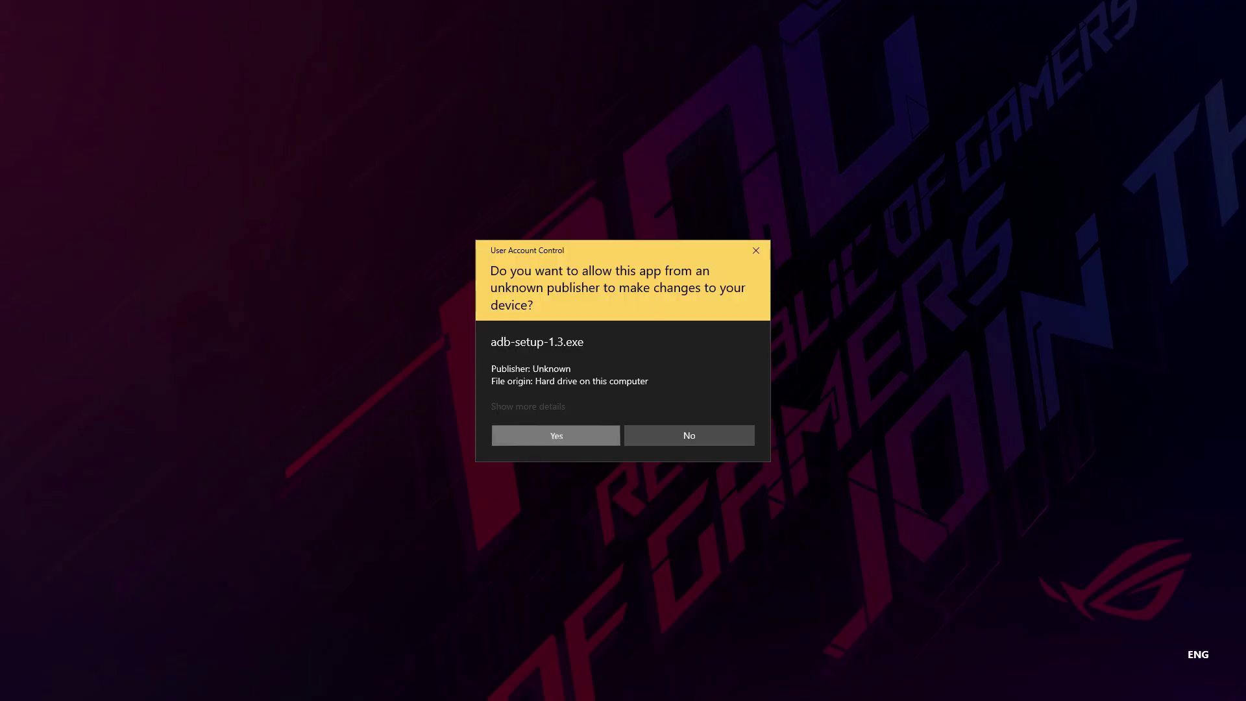
{"action": "left_click", "coordinate": [589, 433]}
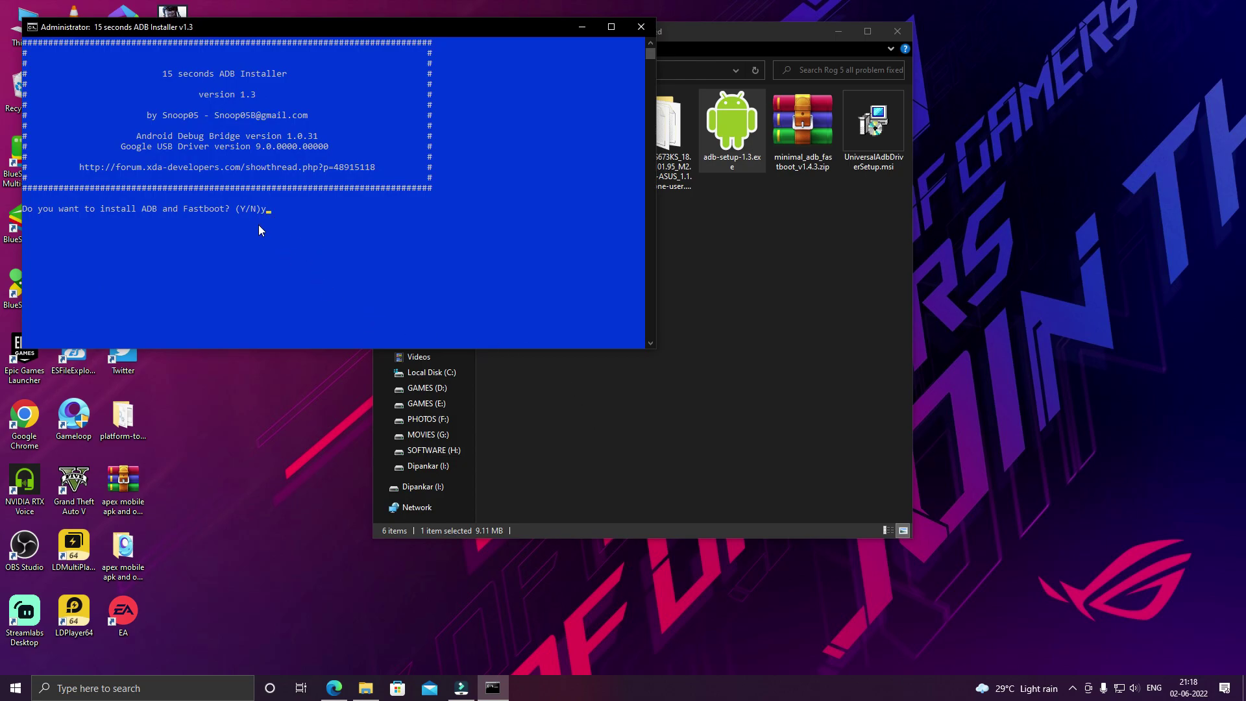
Step: Install ADB and Fastboot system-wide together with the device drivers, answering y to each question and completing the driver installation wizard
{"action": "type", "text": "y"}
{"action": "key", "text": "Return"}
{"action": "type", "text": "y"}
{"action": "key", "text": "Return"}
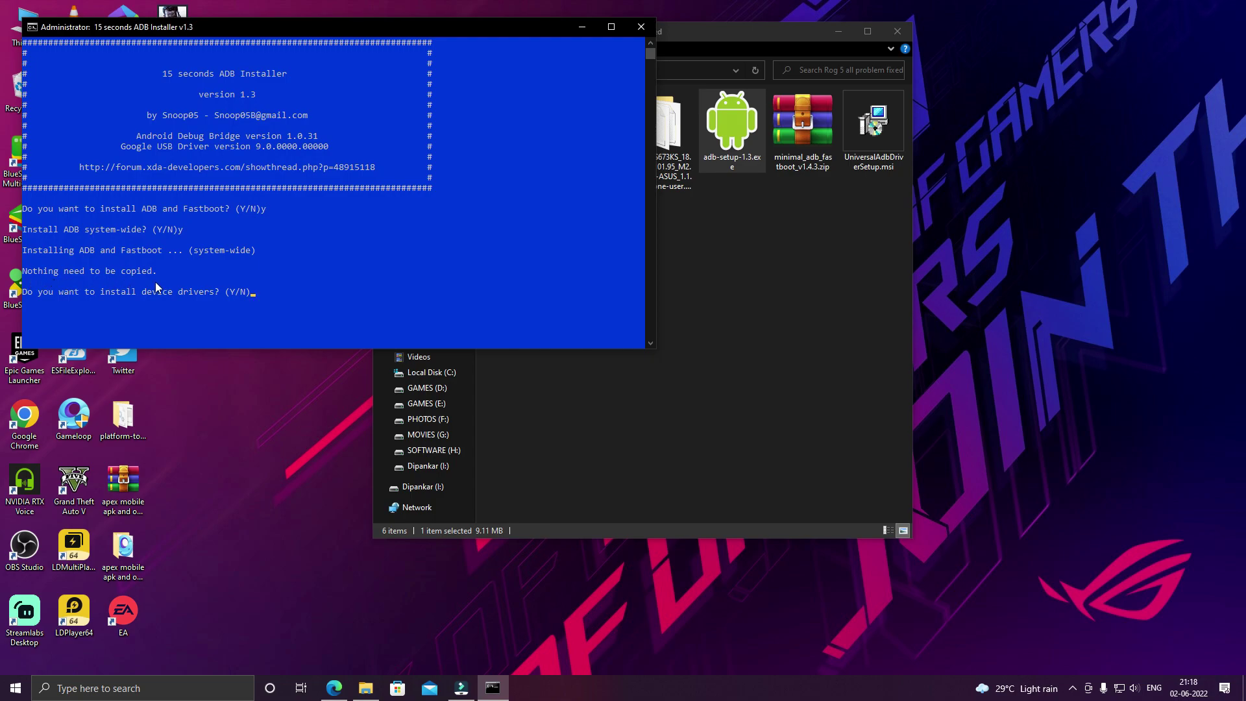
{"action": "type", "text": "y"}
{"action": "key", "text": "Return"}
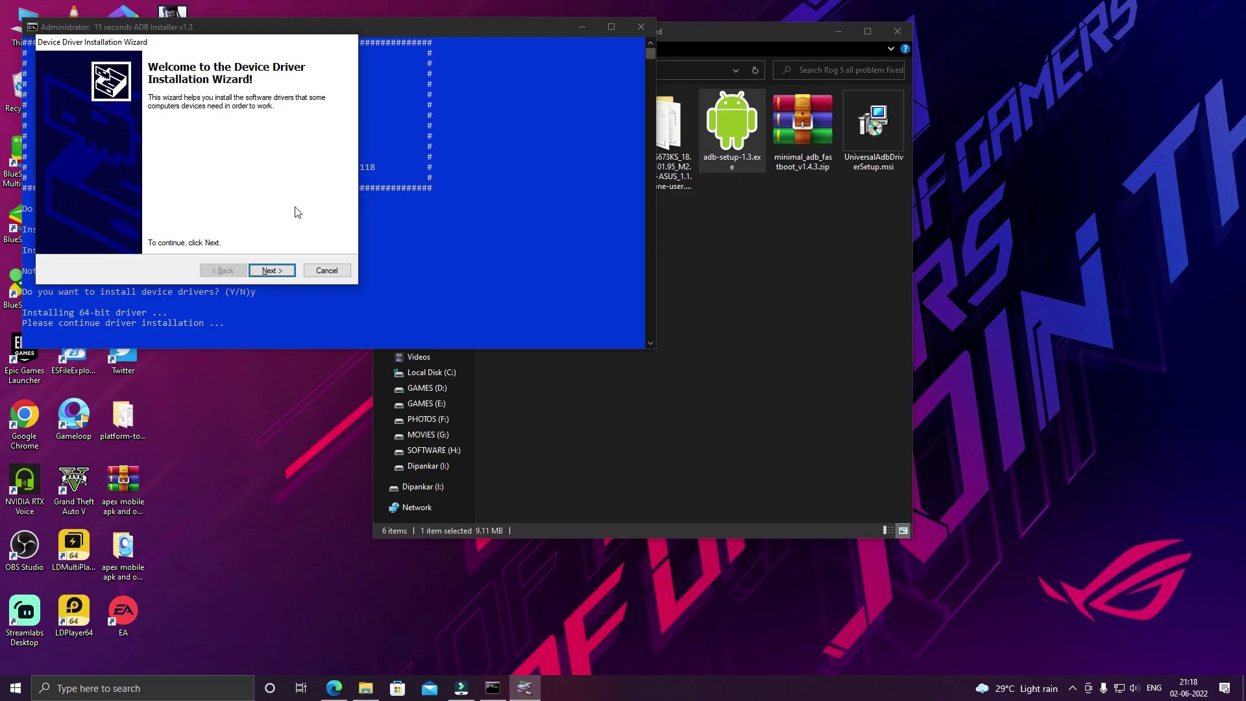
{"action": "left_click", "coordinate": [274, 272]}
{"action": "left_click", "coordinate": [271, 270]}
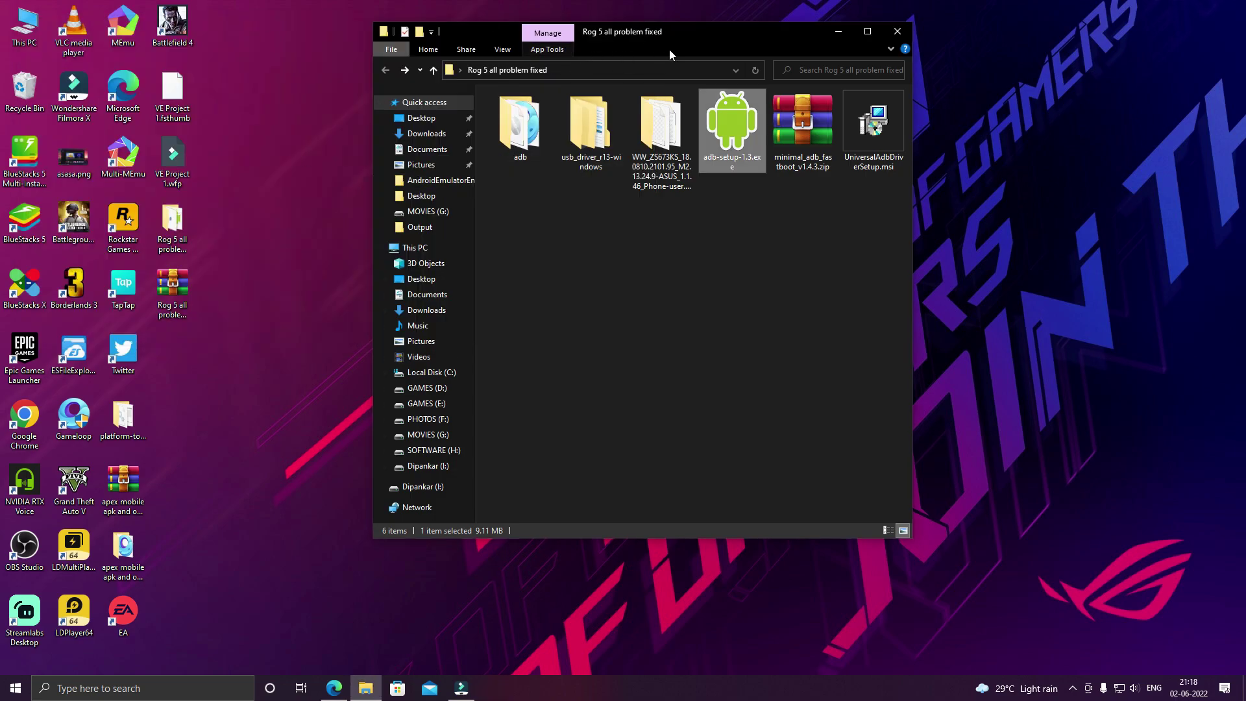
Step: Open Device Manager in Computer Management, check the connected phone under Android Device, and minimize the window
{"action": "left_click_drag", "start_coordinate": [703, 34], "coordinate": [857, 49]}
{"action": "right_click", "coordinate": [406, 153]}
{"action": "left_click", "coordinate": [434, 192]}
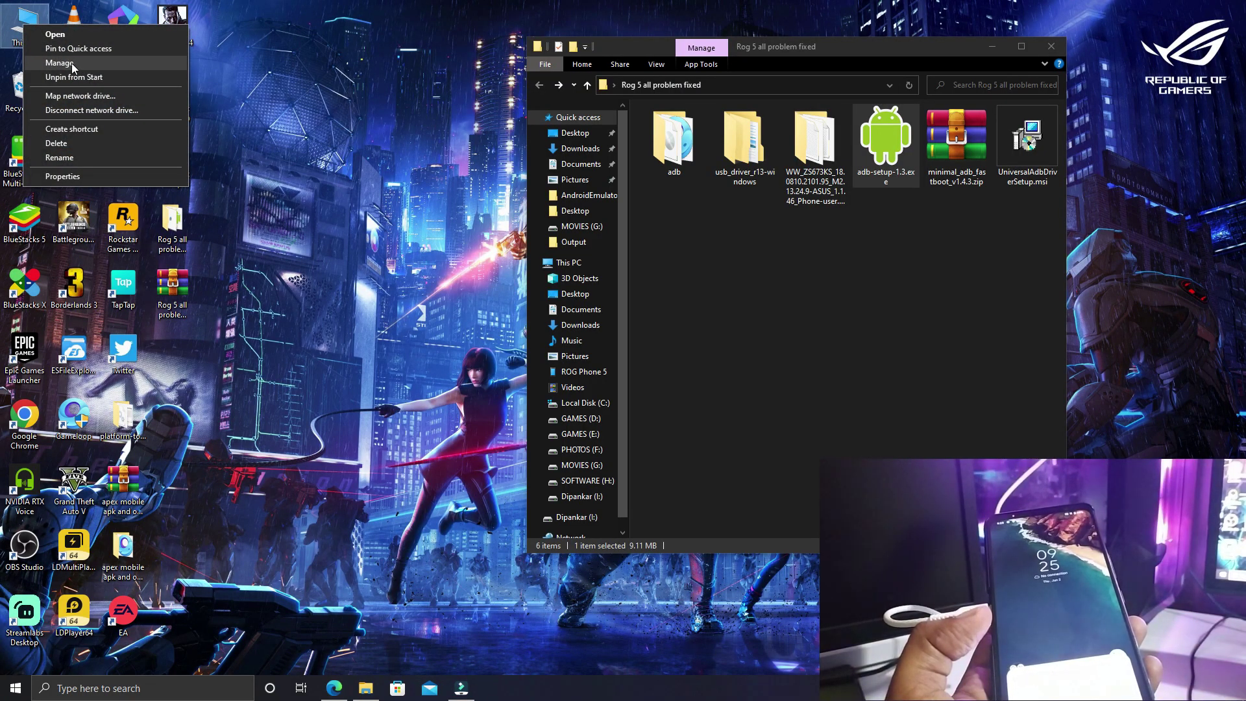
{"action": "left_click", "coordinate": [82, 65]}
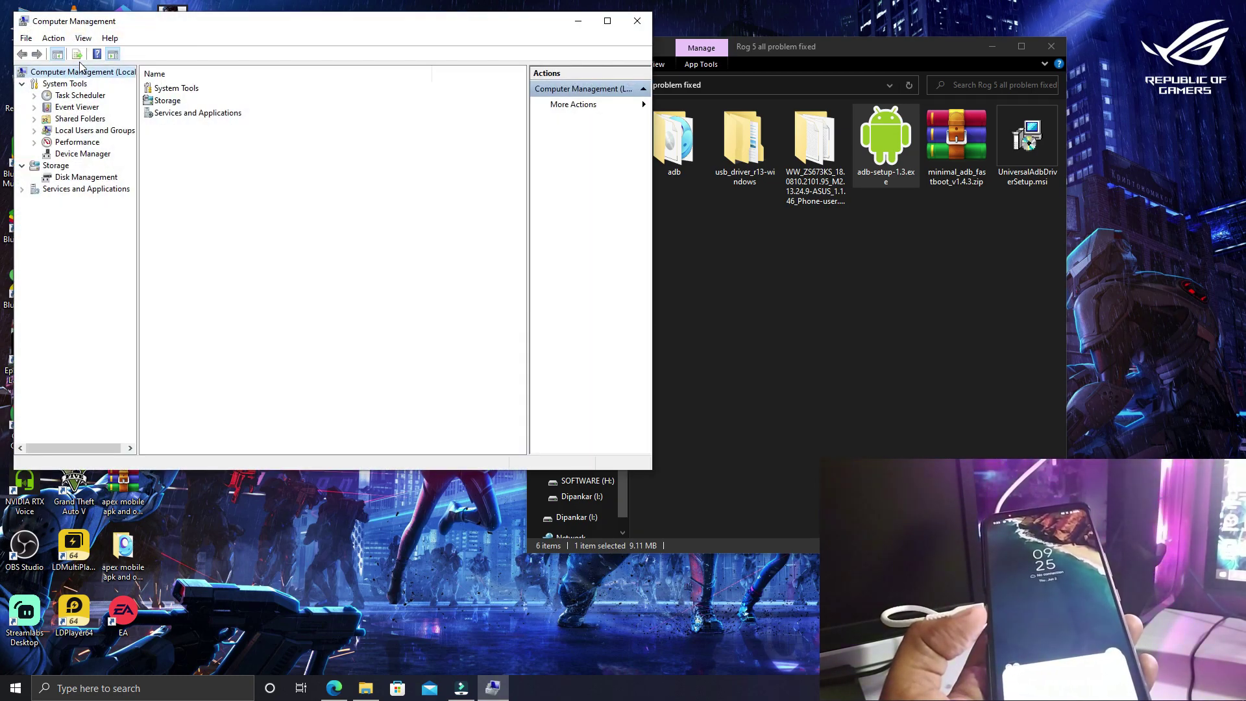
{"action": "left_click", "coordinate": [79, 155]}
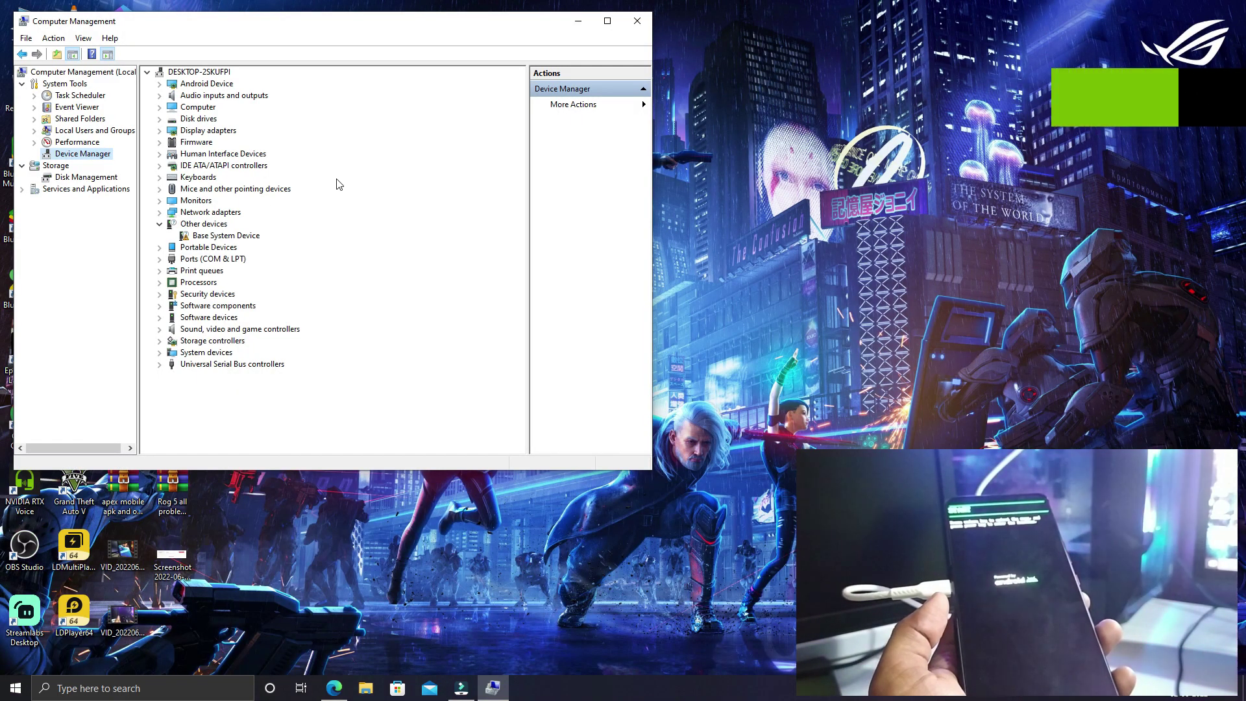
{"action": "double_click", "coordinate": [196, 87]}
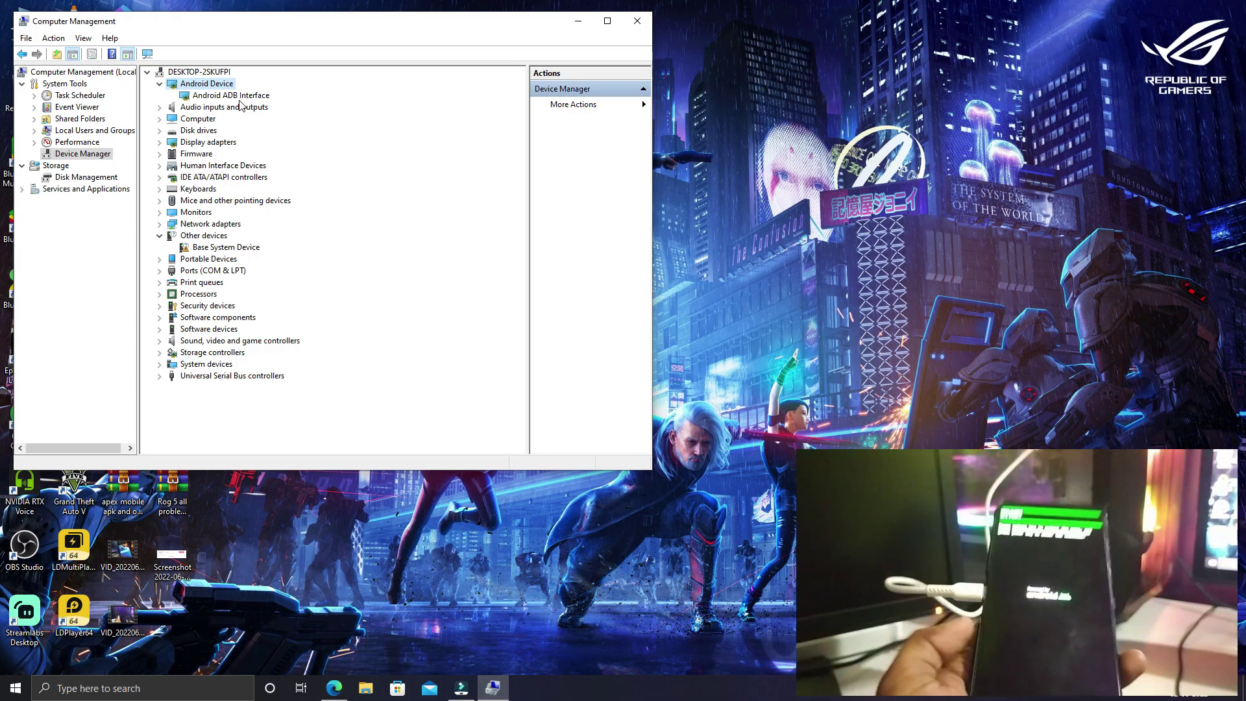
{"action": "left_click", "coordinate": [578, 20]}
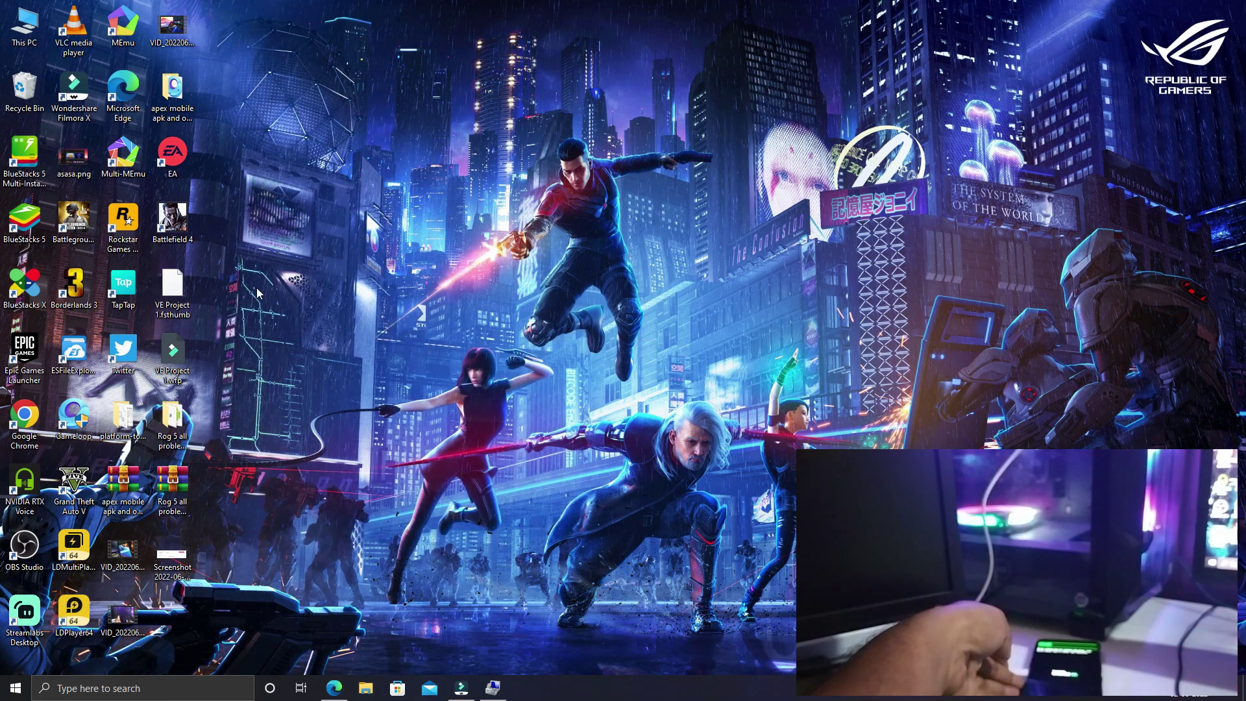
Step: Open a command prompt in the adb folder inside the desktop's "Rog 5 all problem fixed" folder
{"action": "double_click", "coordinate": [172, 420]}
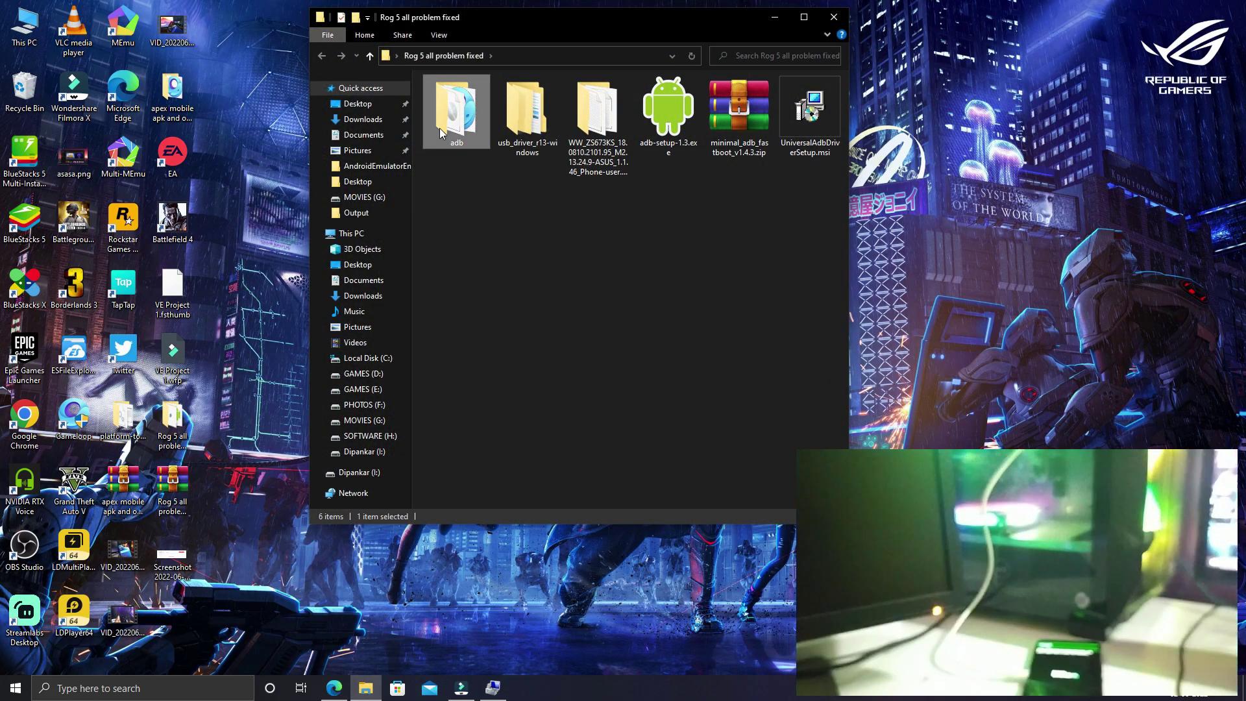
{"action": "double_click", "coordinate": [439, 127]}
{"action": "left_click", "coordinate": [559, 53]}
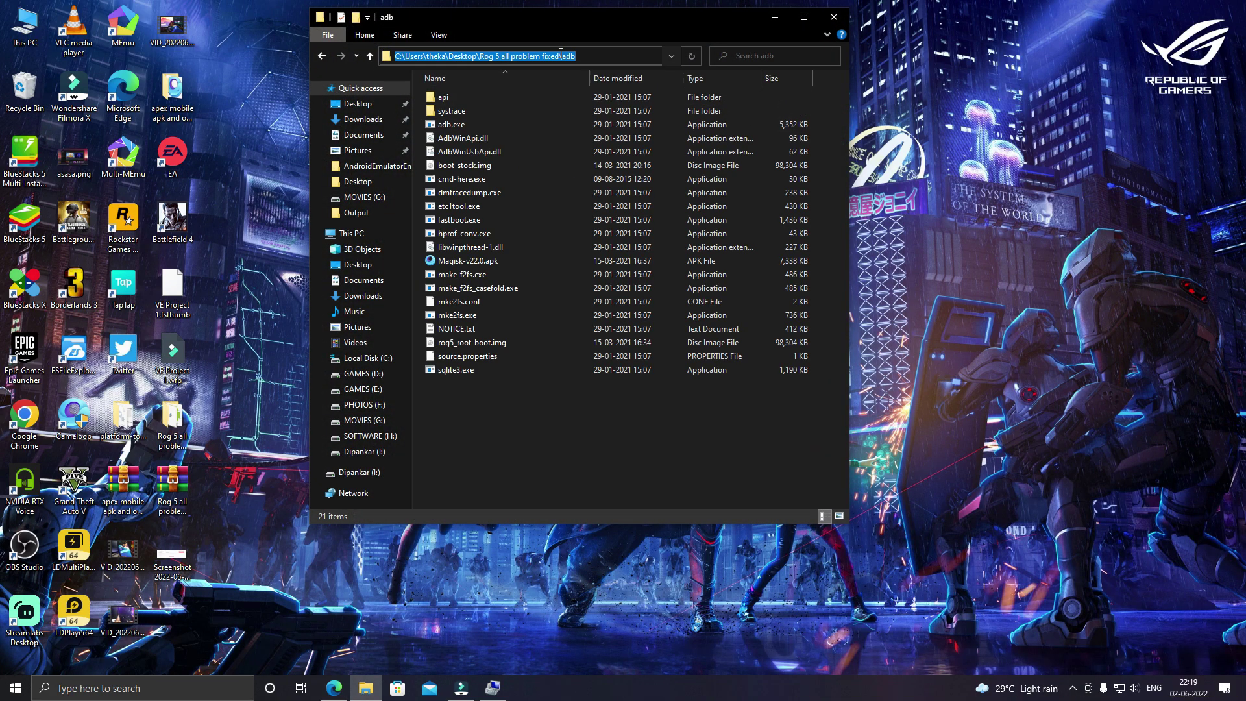
{"action": "type", "text": "cmd"}
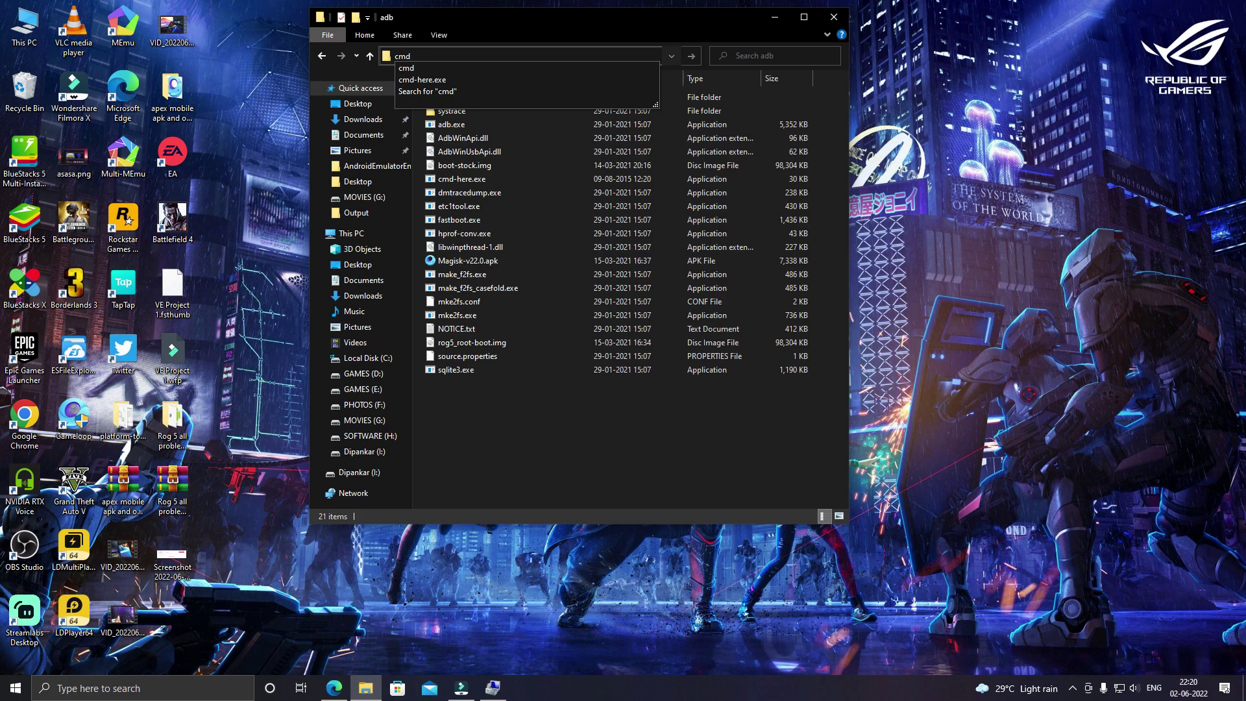
{"action": "key", "text": "Return"}
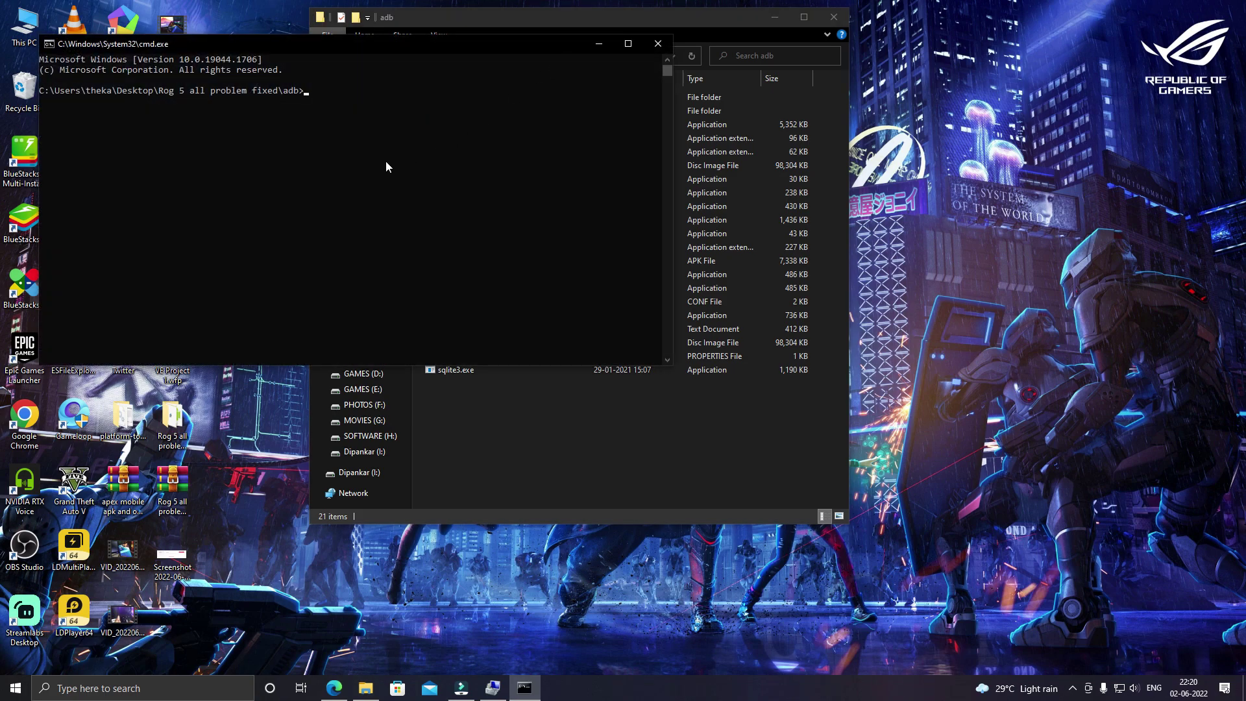
Step: List the devices connected in fastboot mode with "fastboot devices" and close the command prompt
{"action": "type", "text": "fastboot devices"}
{"action": "key", "text": "Return"}
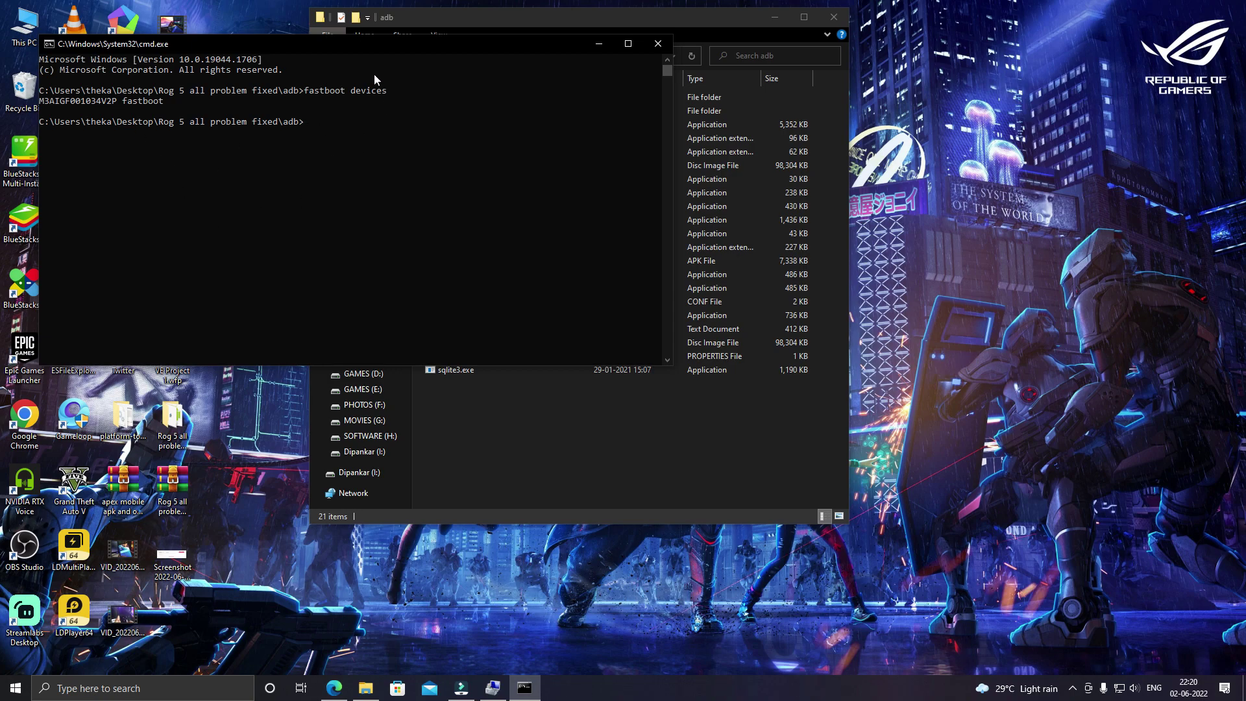
{"action": "left_click", "coordinate": [657, 44]}
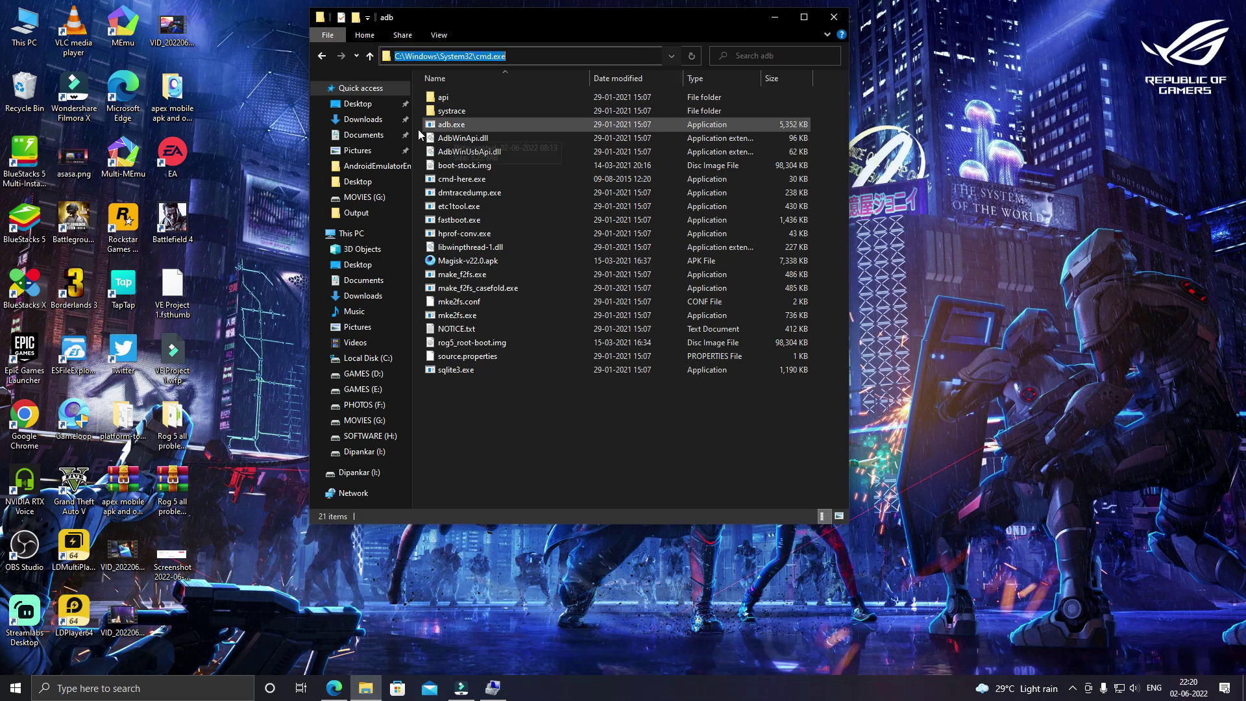
Step: Return to the "Rog 5 all problem fixed" folder and look through the contents of the WW_ZS673KS raw firmware folder
{"action": "left_click", "coordinate": [324, 58]}
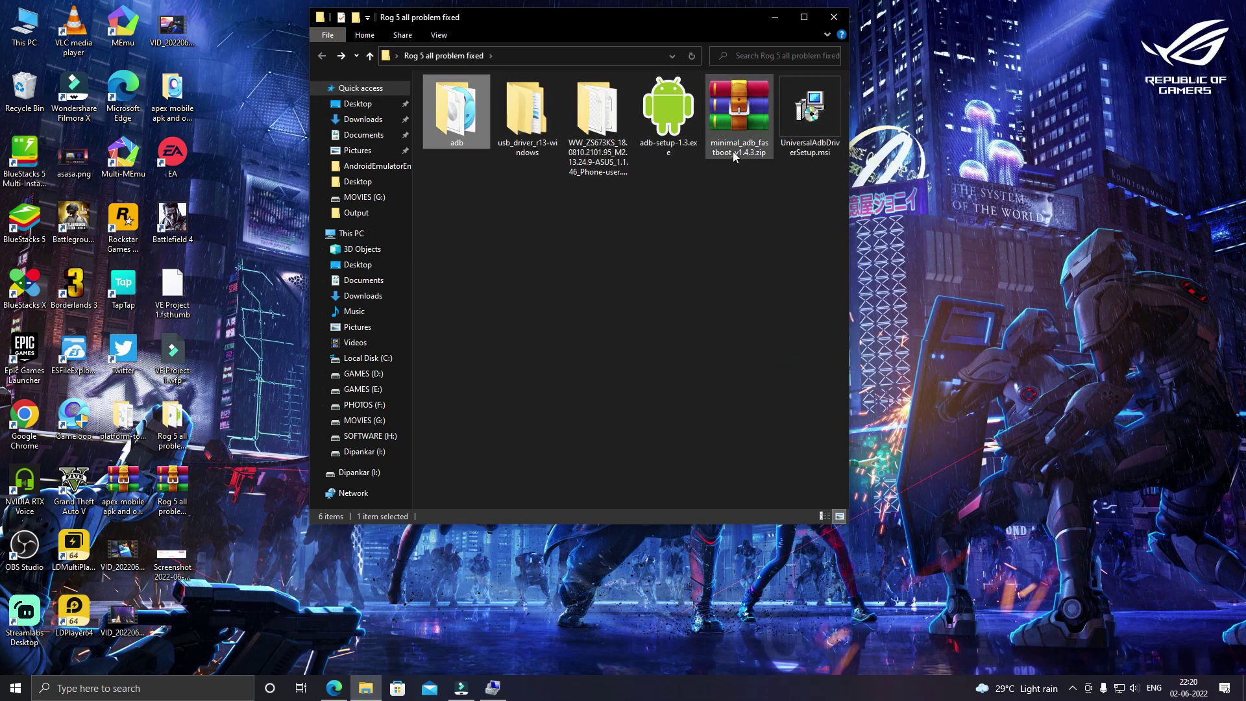
{"action": "left_click", "coordinate": [588, 314]}
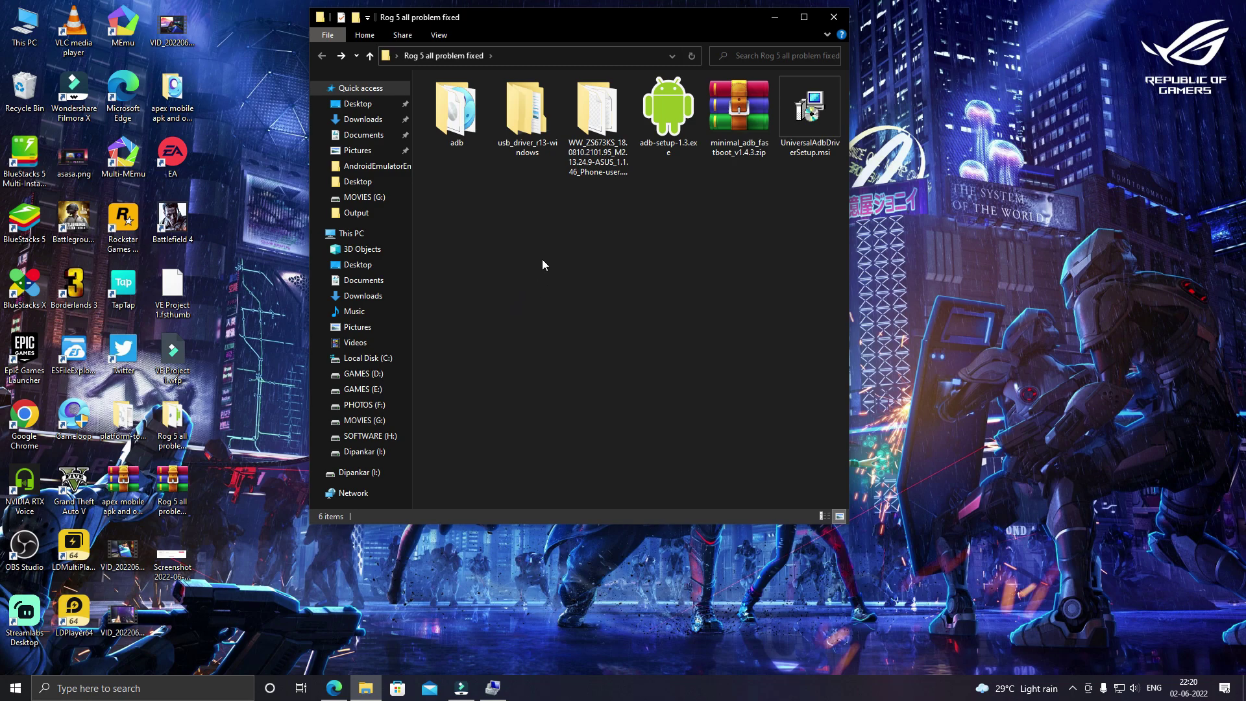
{"action": "double_click", "coordinate": [609, 119]}
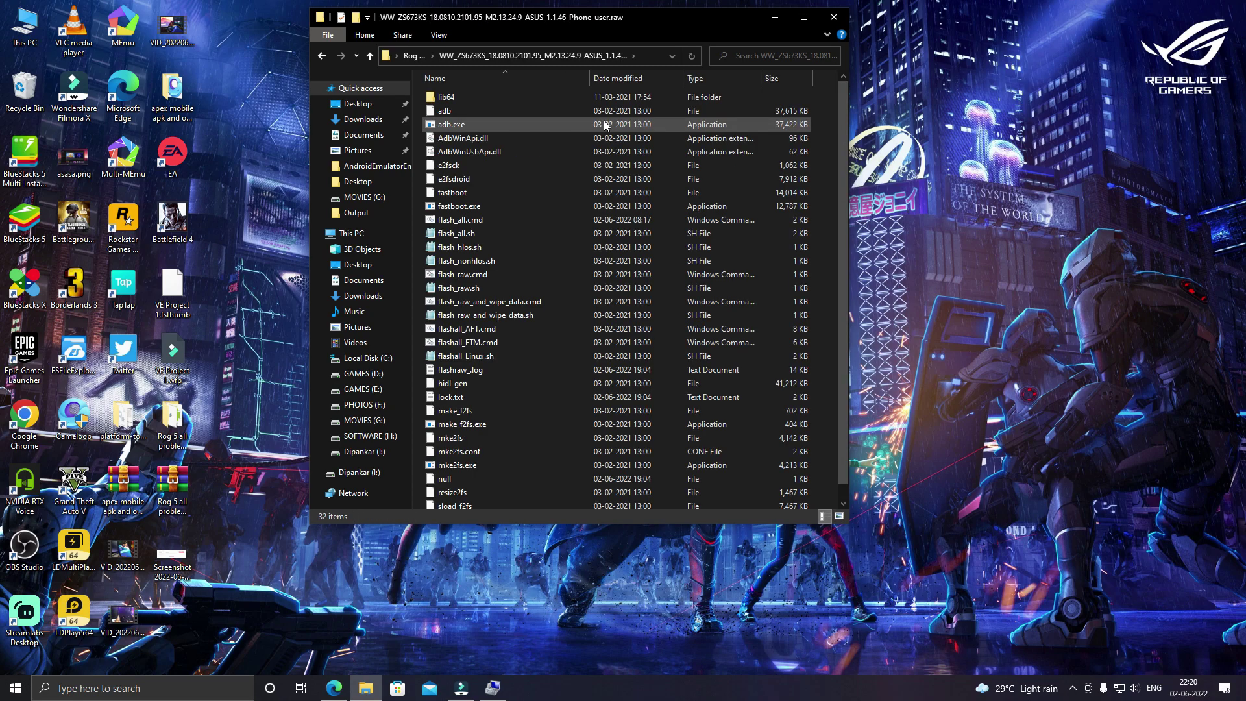
{"action": "key", "text": "alt+Left"}
{"action": "double_click", "coordinate": [598, 119]}
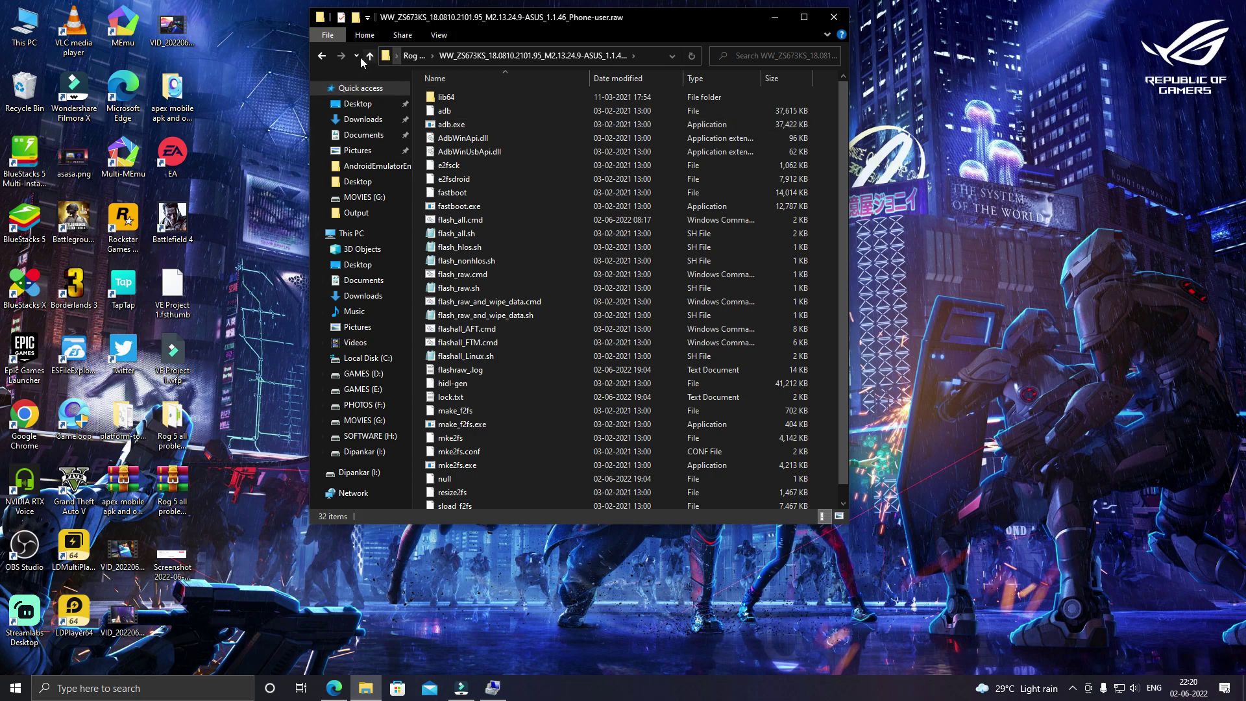
Step: Check the properties of the WW_ZS673KS raw firmware folder and of "Rog 5 all problem fixed.rar" on the desktop
{"action": "left_click", "coordinate": [322, 56]}
{"action": "right_click", "coordinate": [608, 148]}
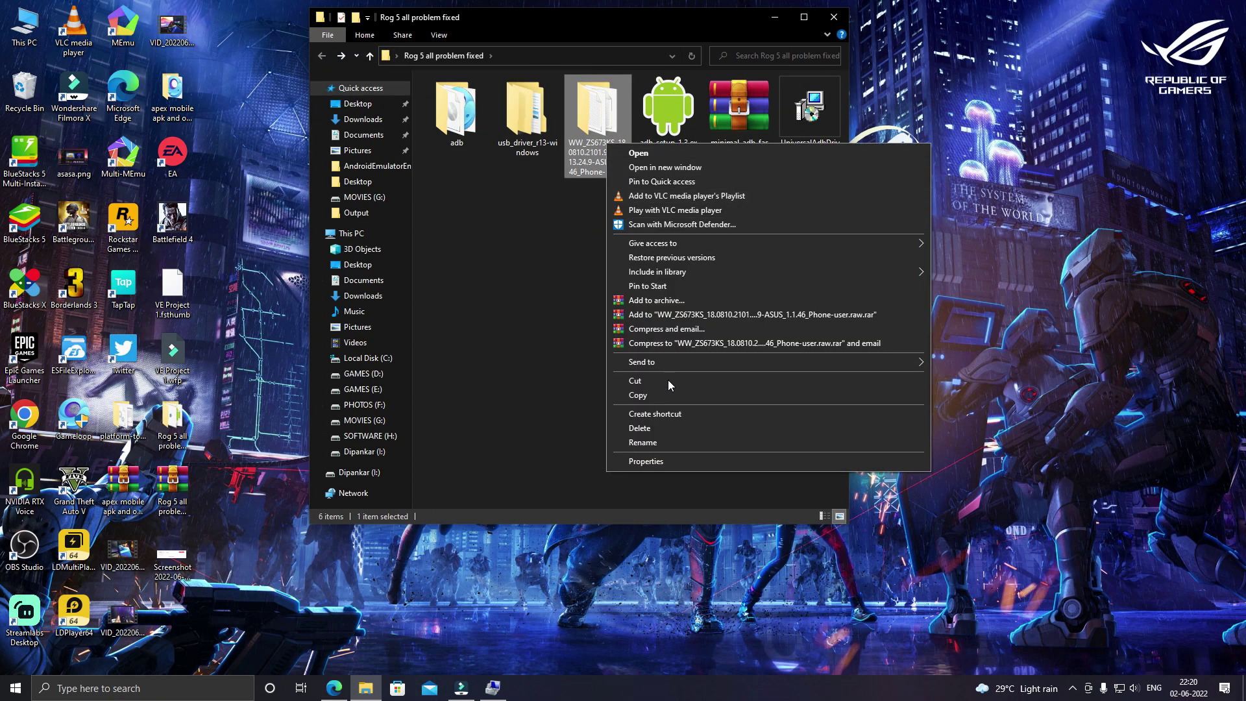
{"action": "left_click", "coordinate": [664, 457]}
{"action": "left_click", "coordinate": [836, 153]}
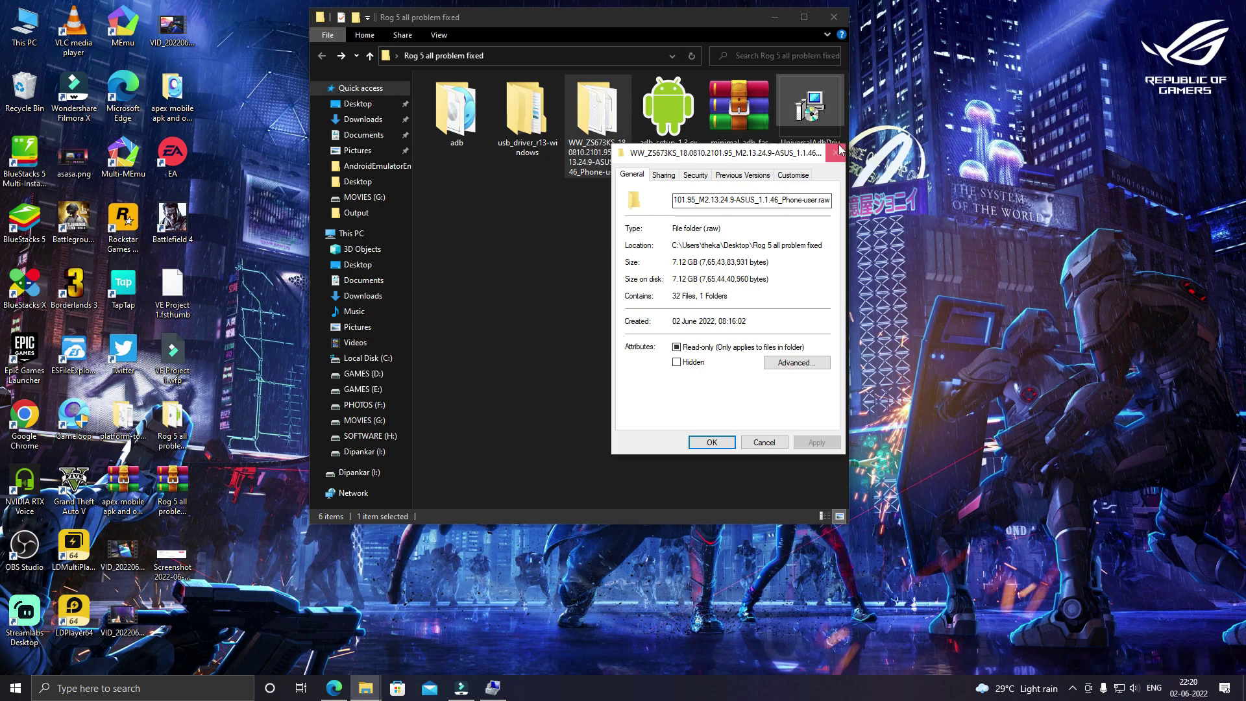
{"action": "right_click", "coordinate": [172, 495]}
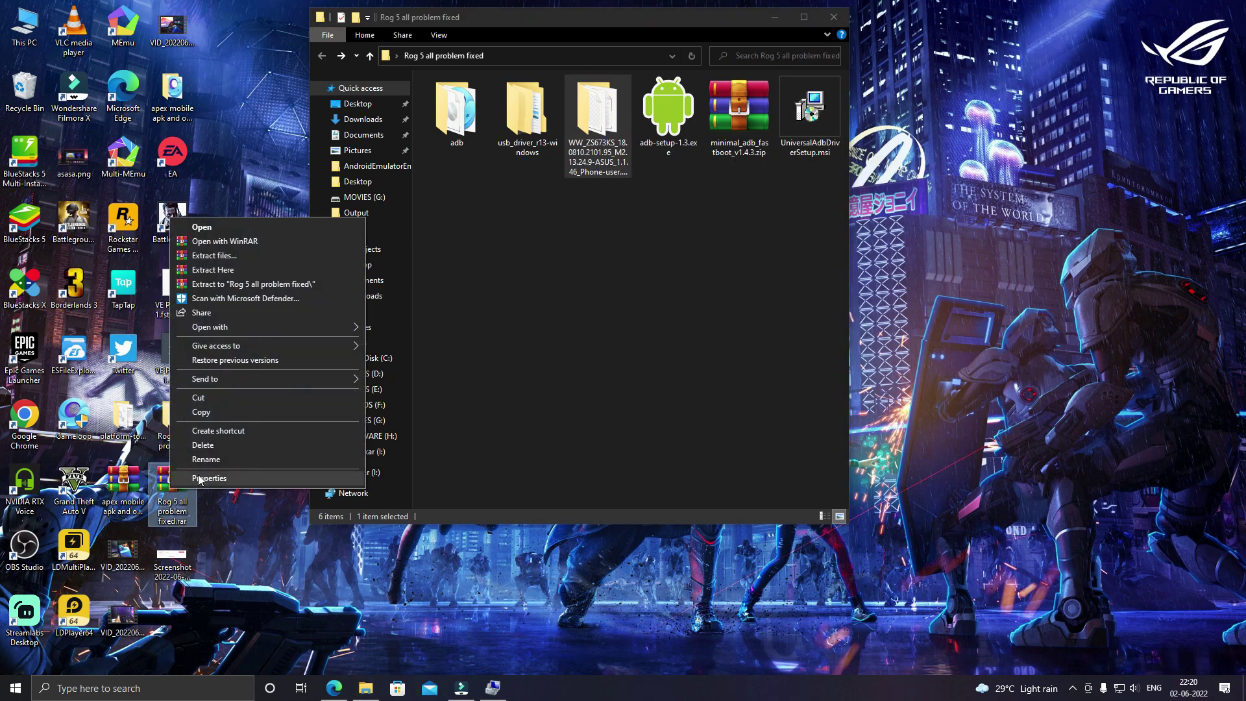
{"action": "left_click", "coordinate": [208, 480]}
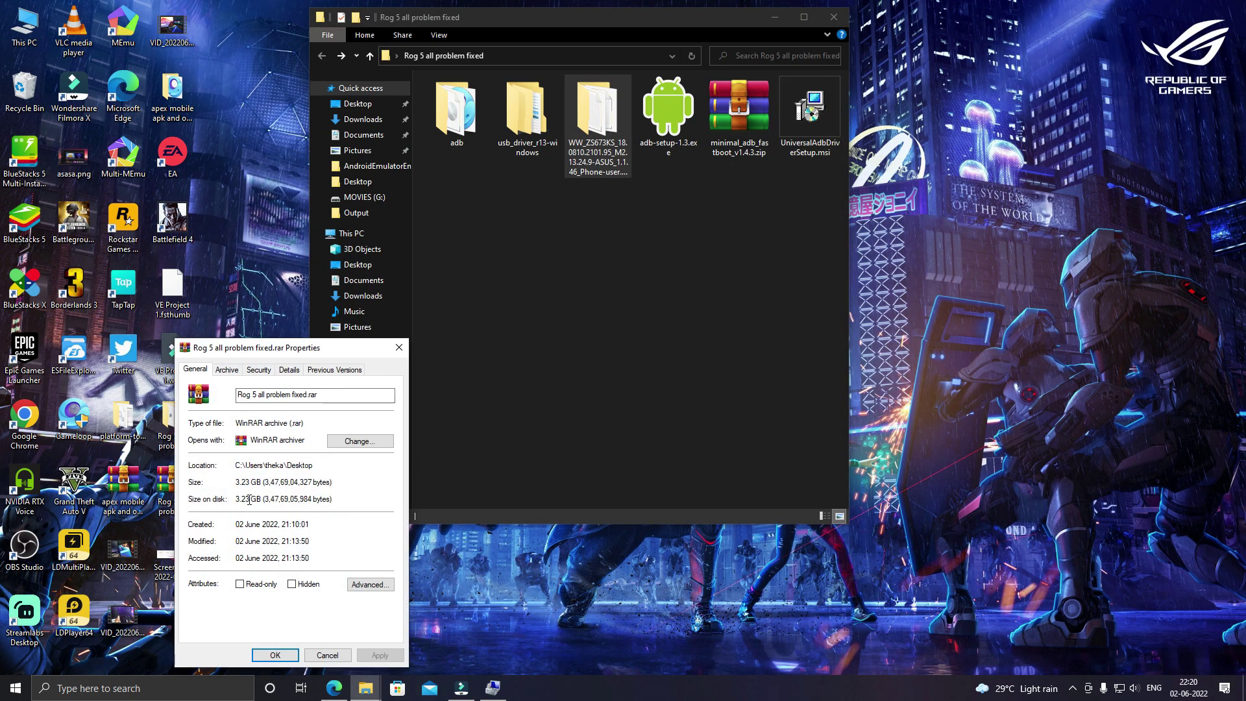
{"action": "left_click", "coordinate": [399, 347]}
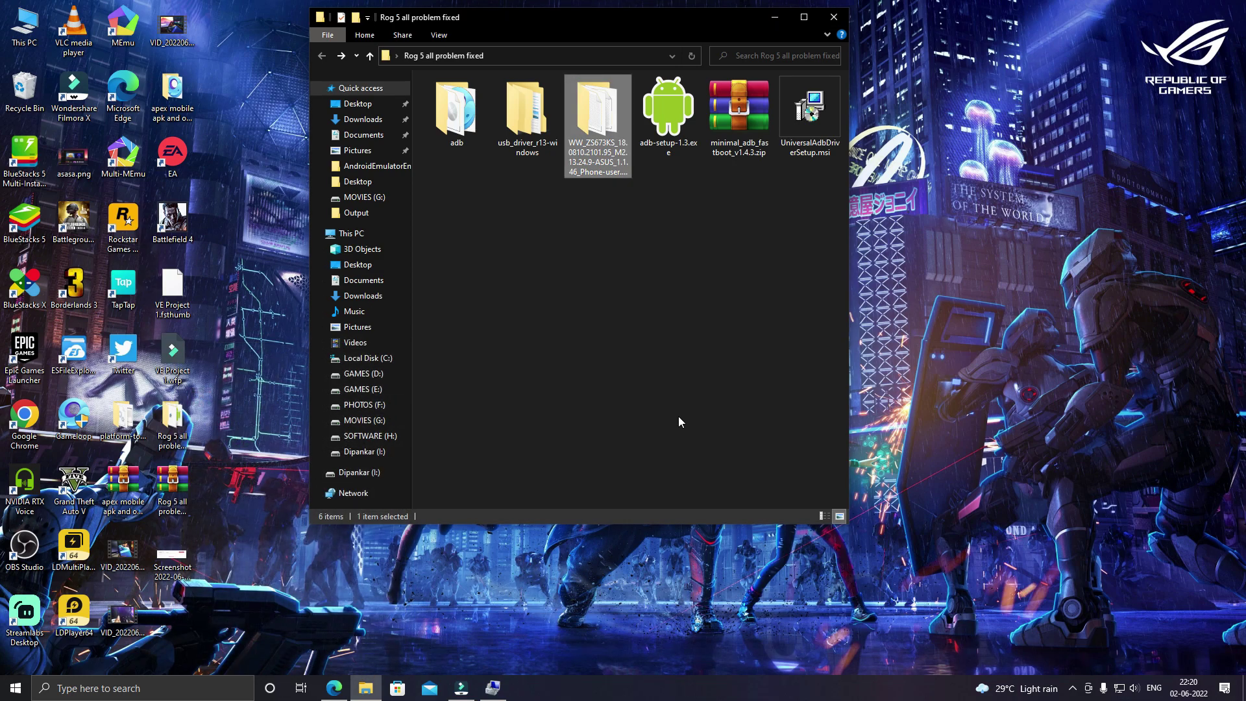
Step: Open the WW_ZS673KS raw firmware folder and run flashall_FTM.cmd, followed by flashall_AFT.cmd, to flash the phone
{"action": "double_click", "coordinate": [598, 162]}
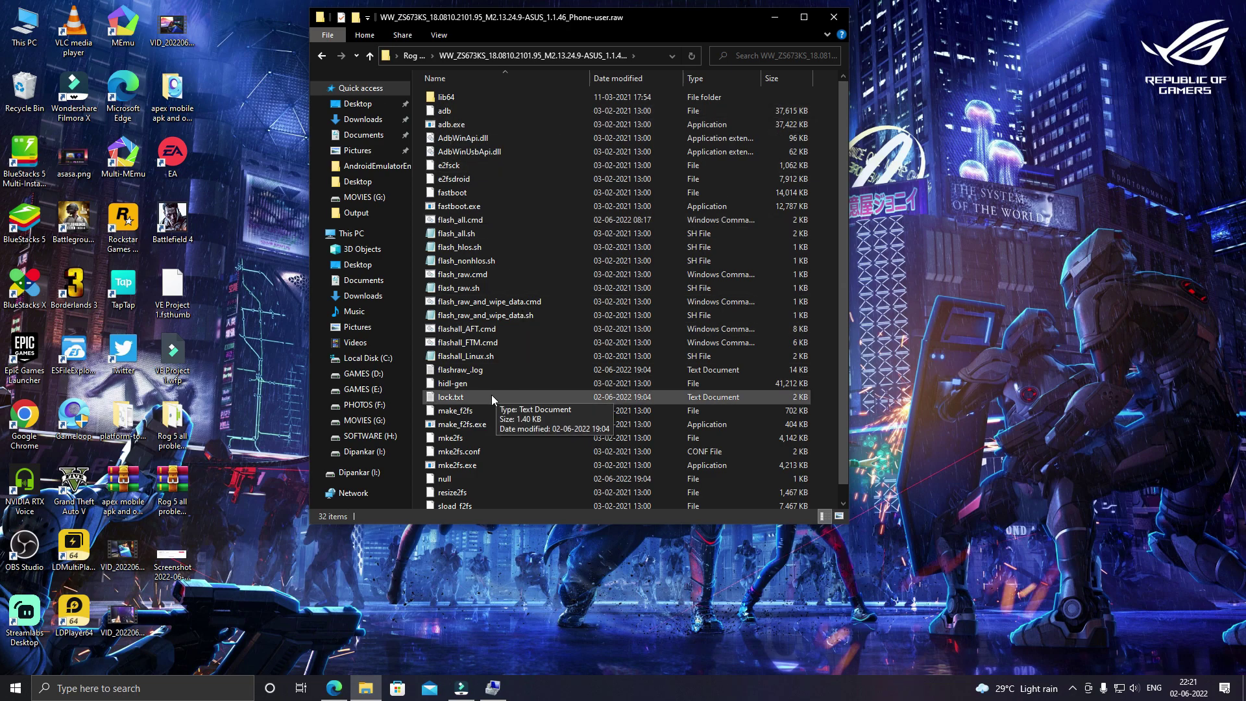
{"action": "scroll", "coordinate": [492, 397], "scroll_direction": "down", "scroll_amount": 1}
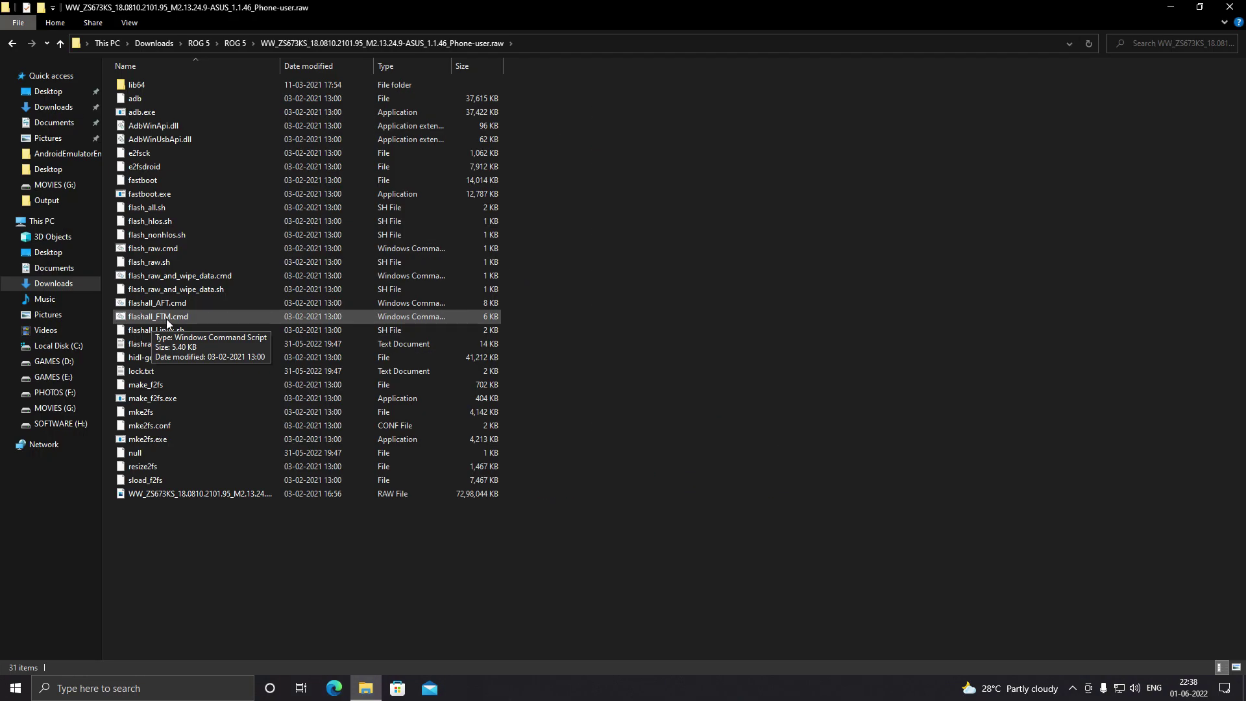
{"action": "double_click", "coordinate": [344, 317]}
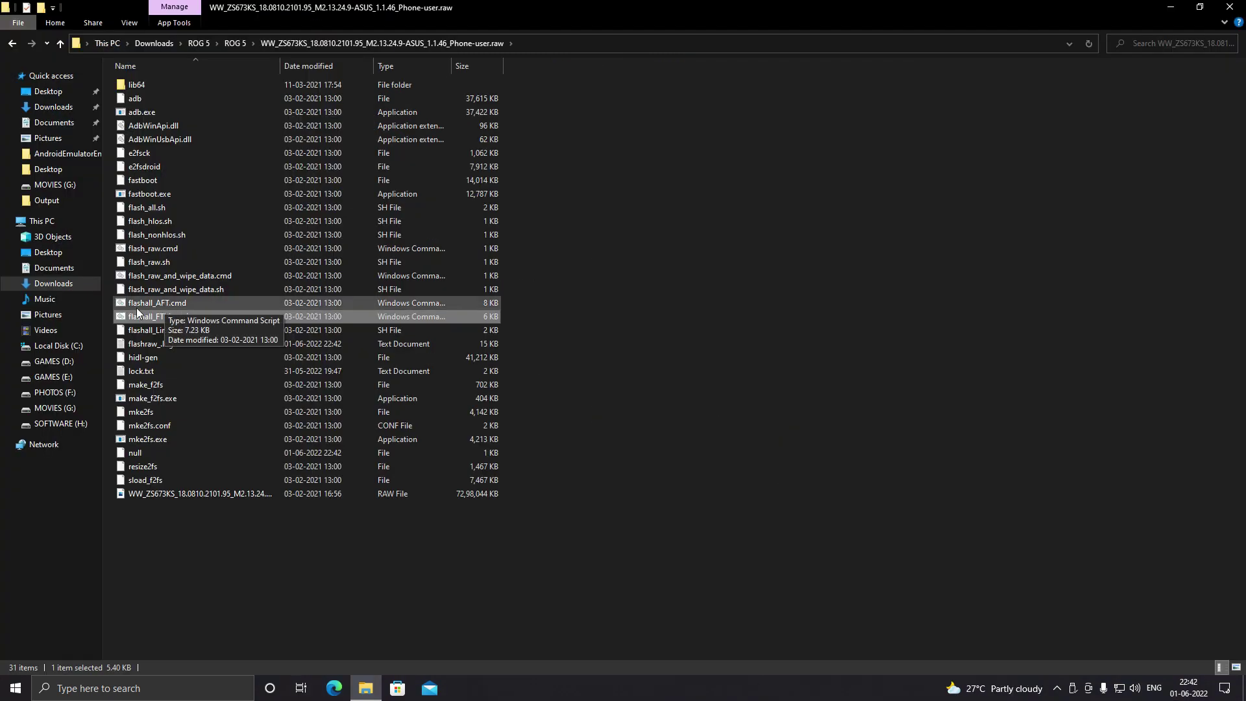
{"action": "double_click", "coordinate": [163, 305]}
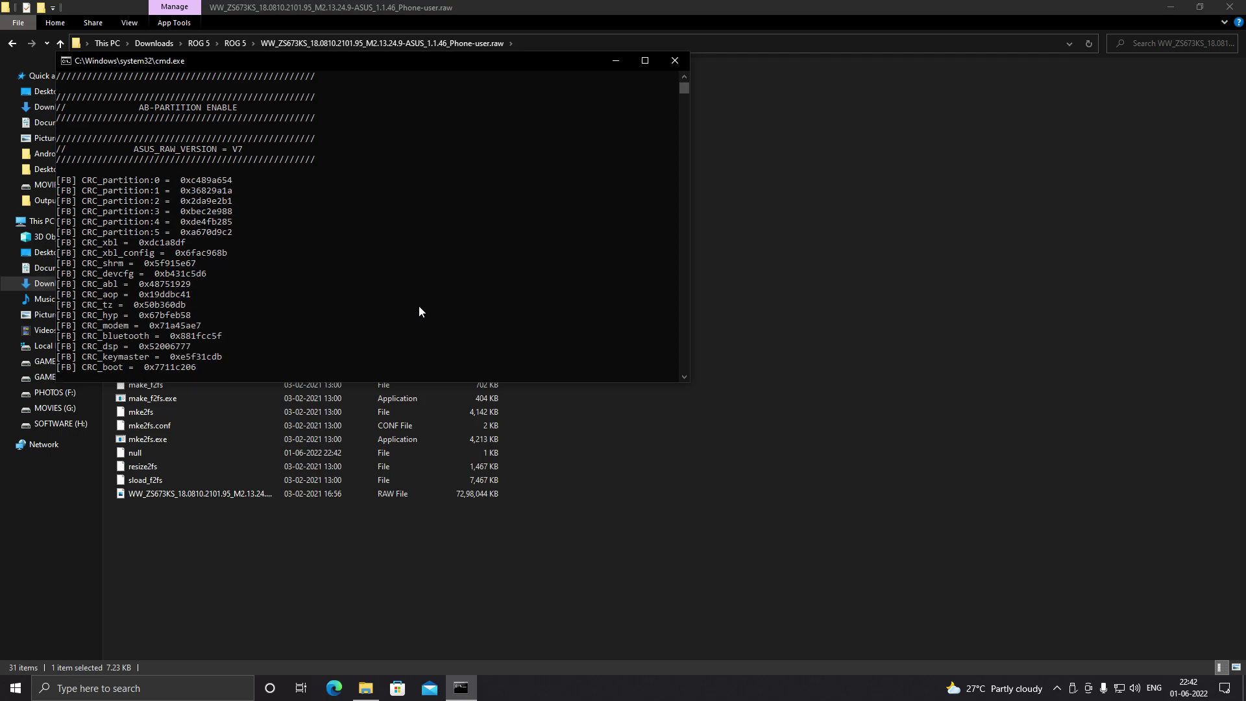